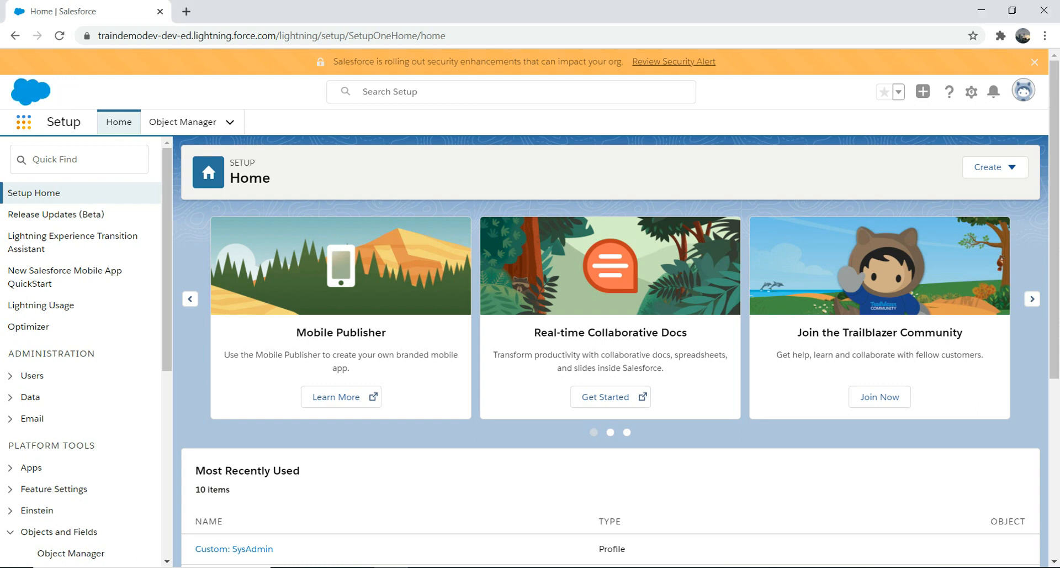
# Find and open the BeerFriday app.
pyautogui.click(24, 121)
pyautogui.write('beer')
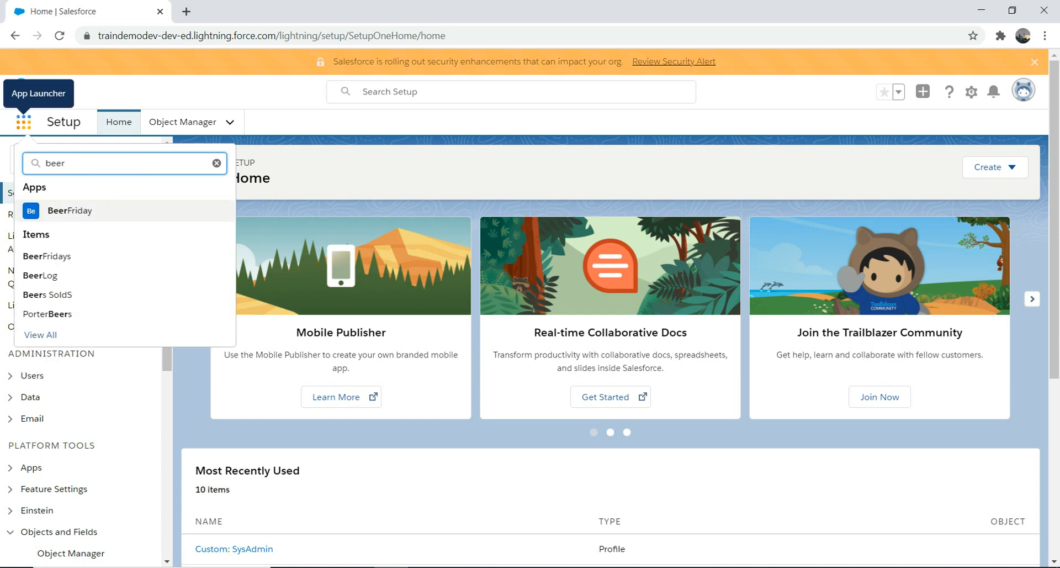
pyautogui.click(69, 211)
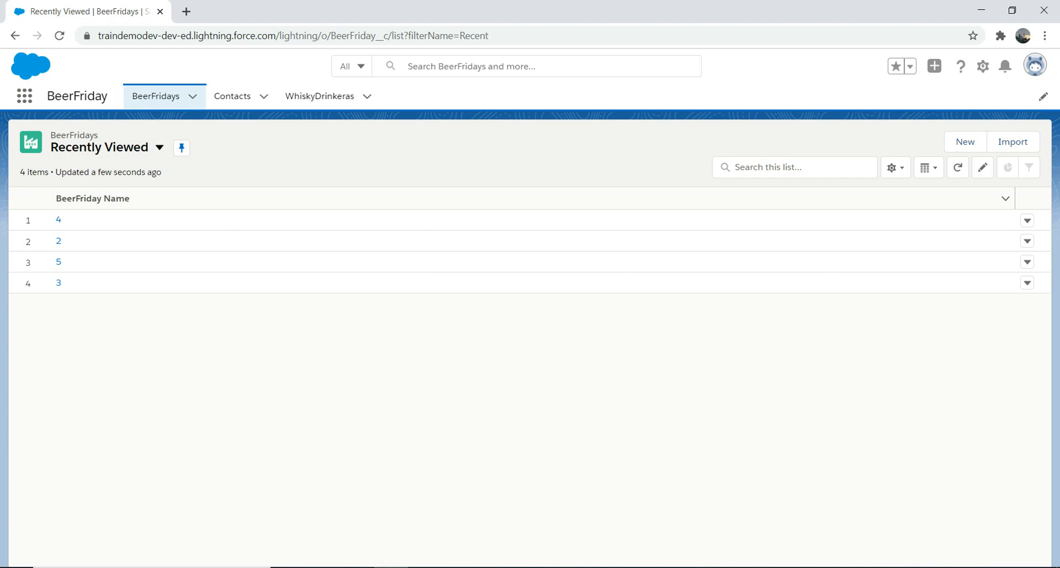
# Show the All list view of BeerFridays and open the new BeerFriday form, closing it without saving.
pyautogui.click(160, 147)
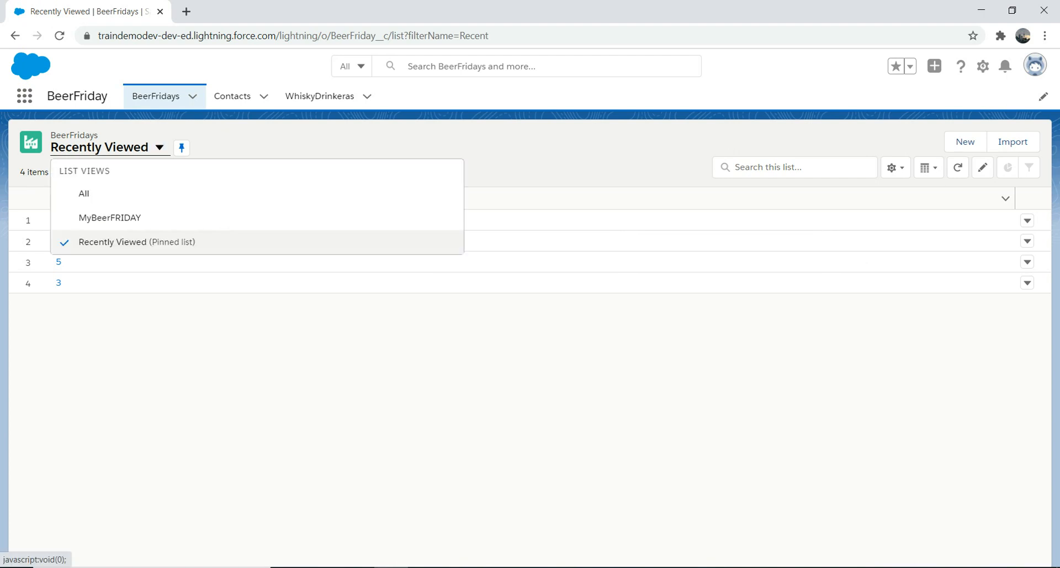
pyautogui.click(84, 193)
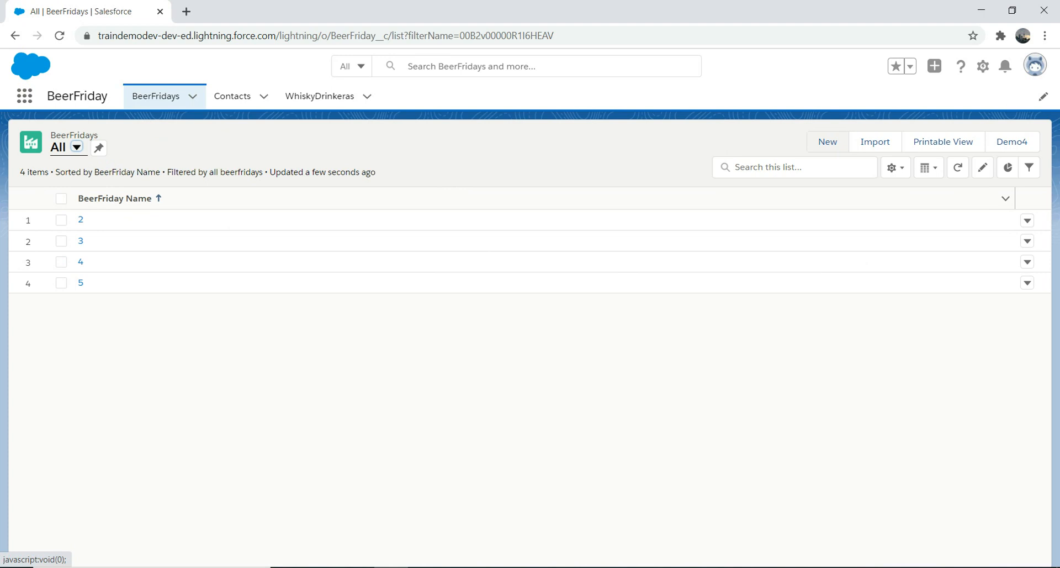
pyautogui.click(828, 141)
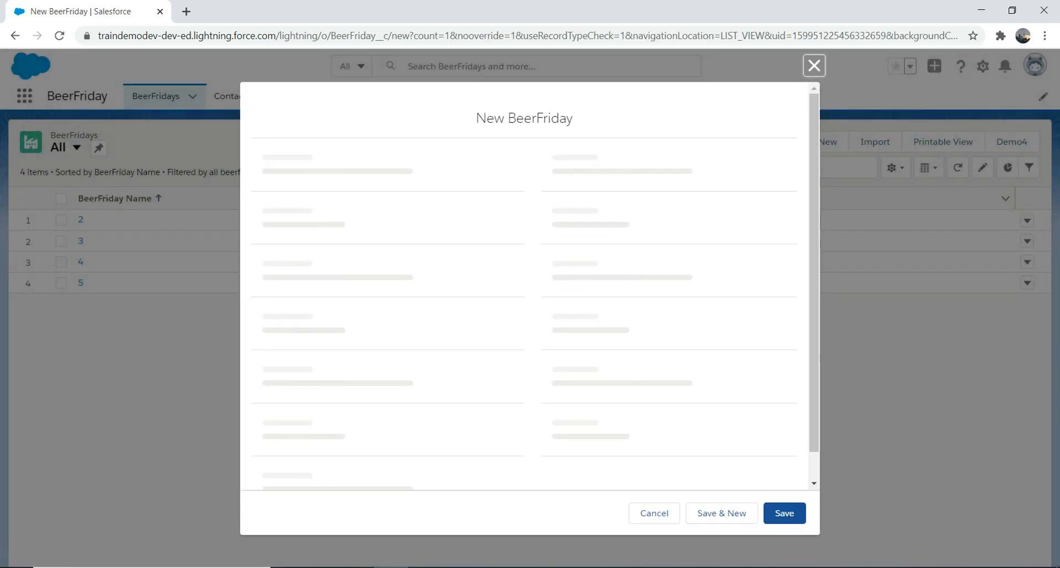
pyautogui.click(815, 129)
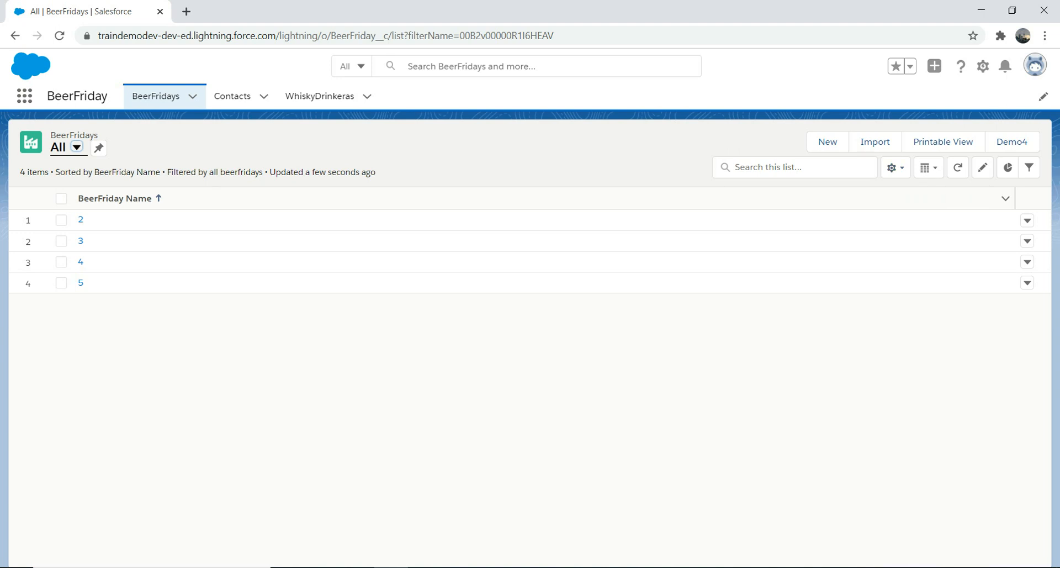
# Open the Users page in Setup and log in as the Test user.
pyautogui.click(983, 66)
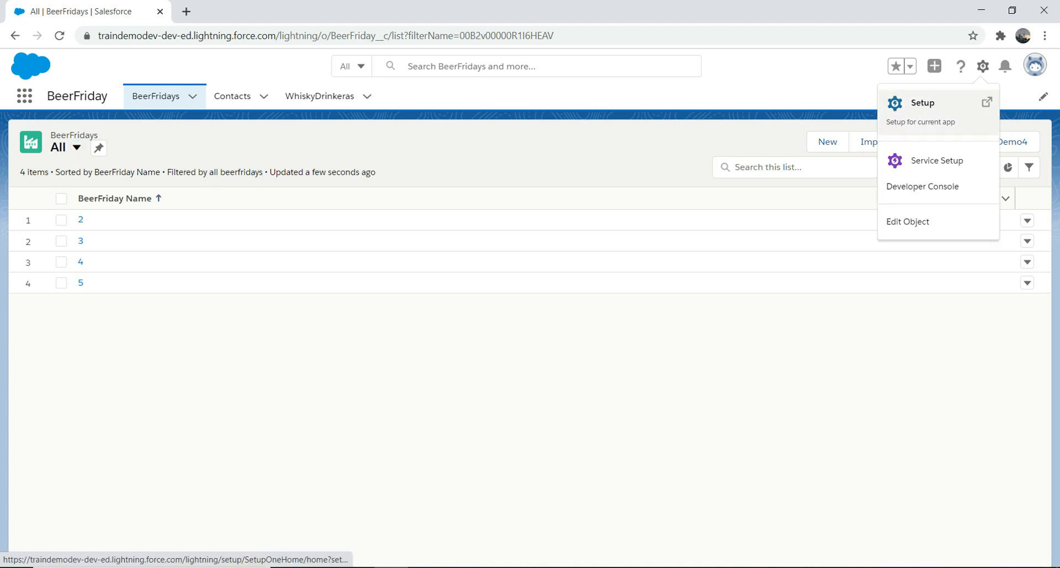
pyautogui.click(922, 103)
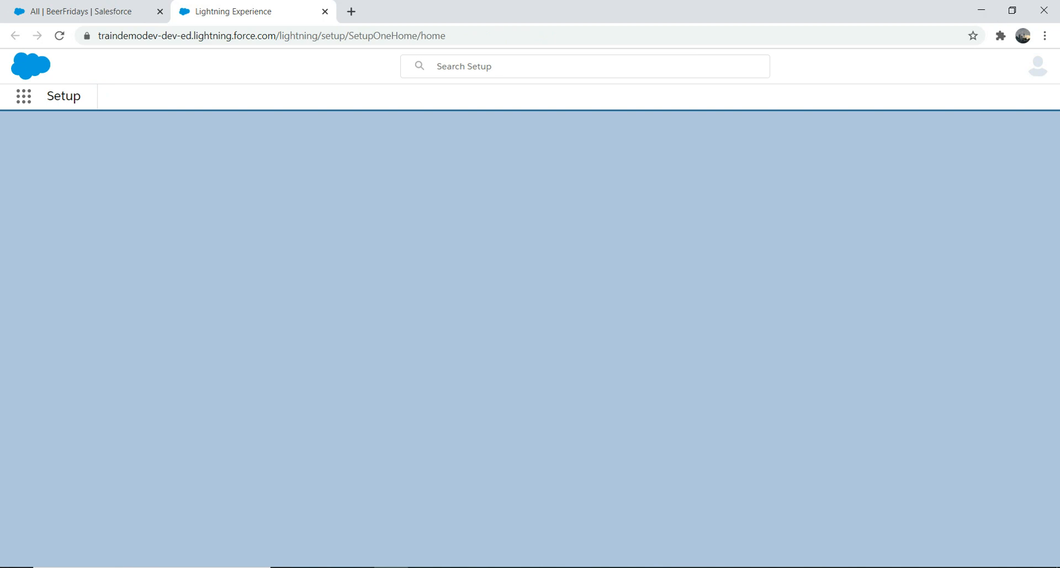
pyautogui.write('user')
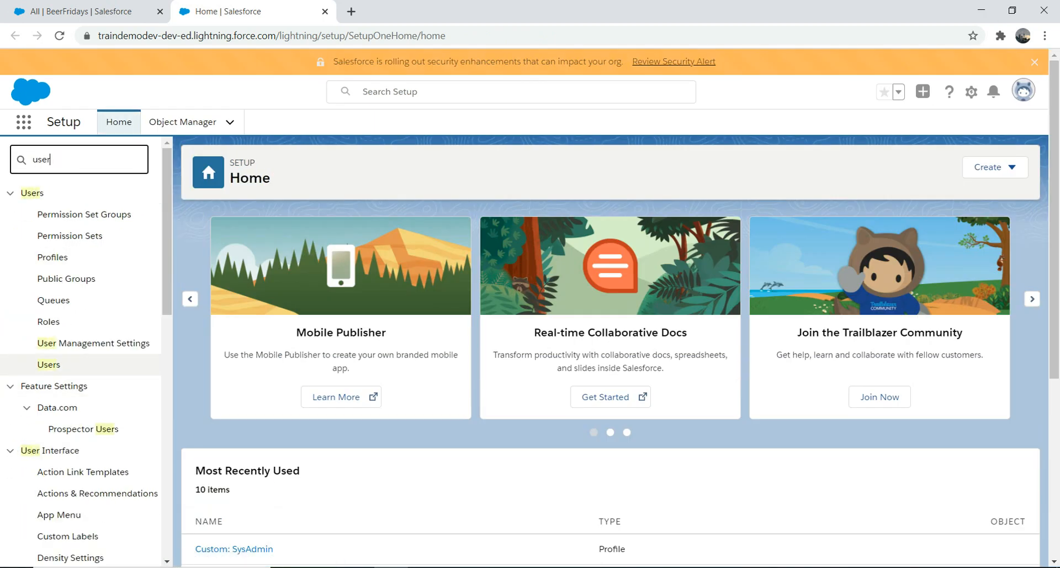
pyautogui.click(48, 364)
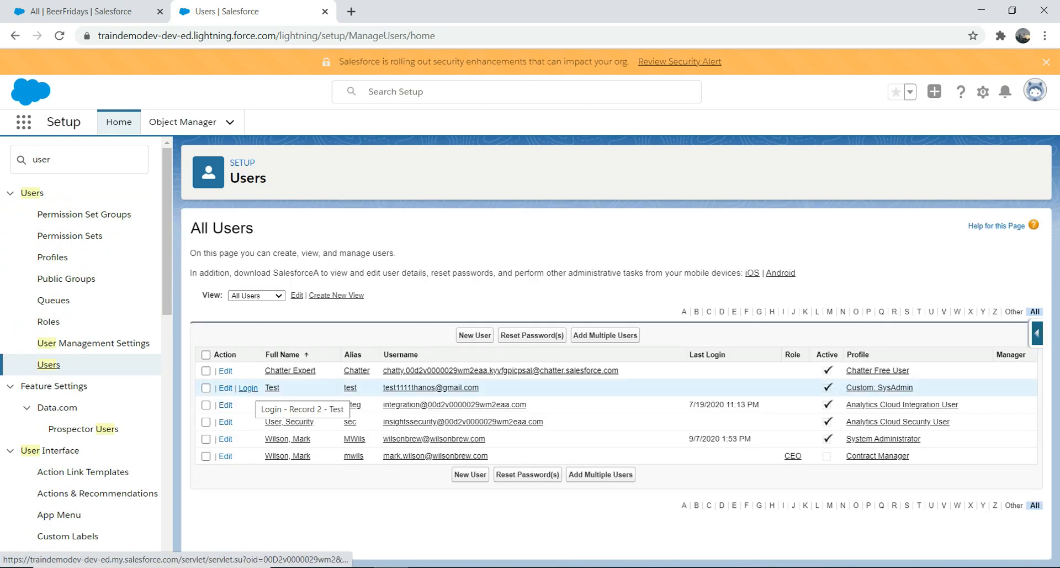
pyautogui.click(248, 388)
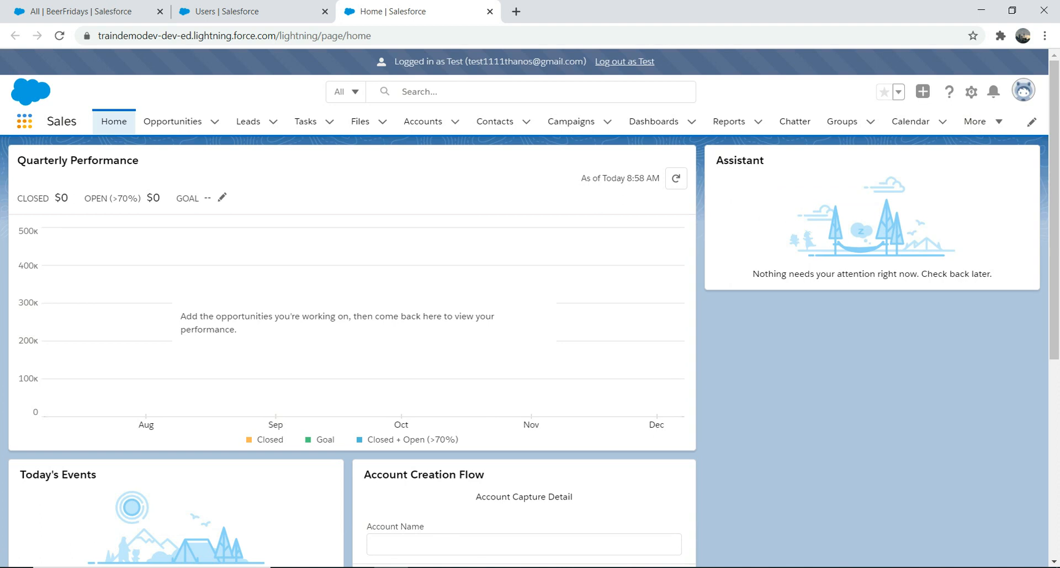
# As the Test user, open the BeerFridays object and show its All list view.
pyautogui.click(24, 121)
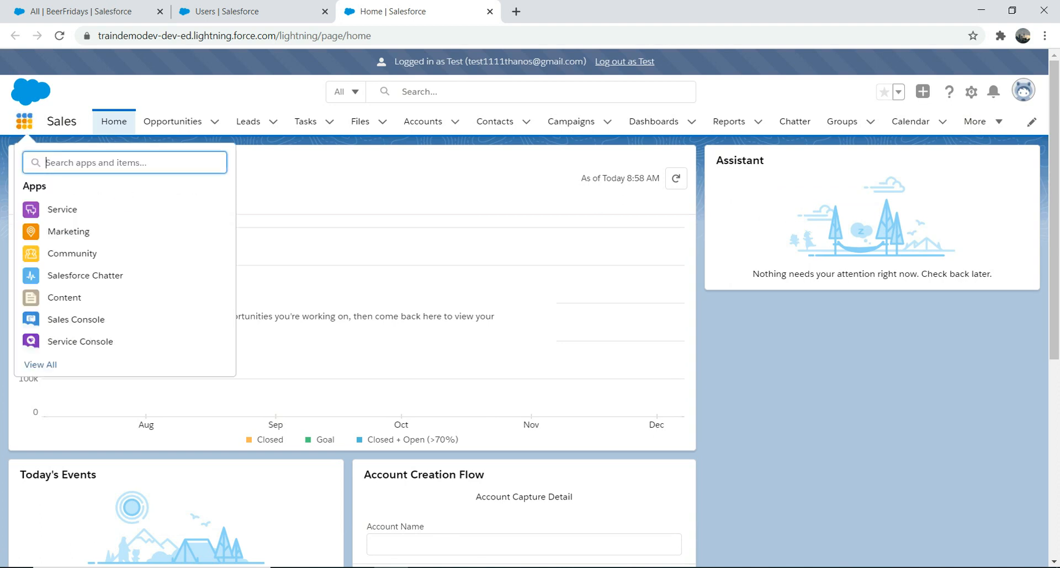
pyautogui.write('beer')
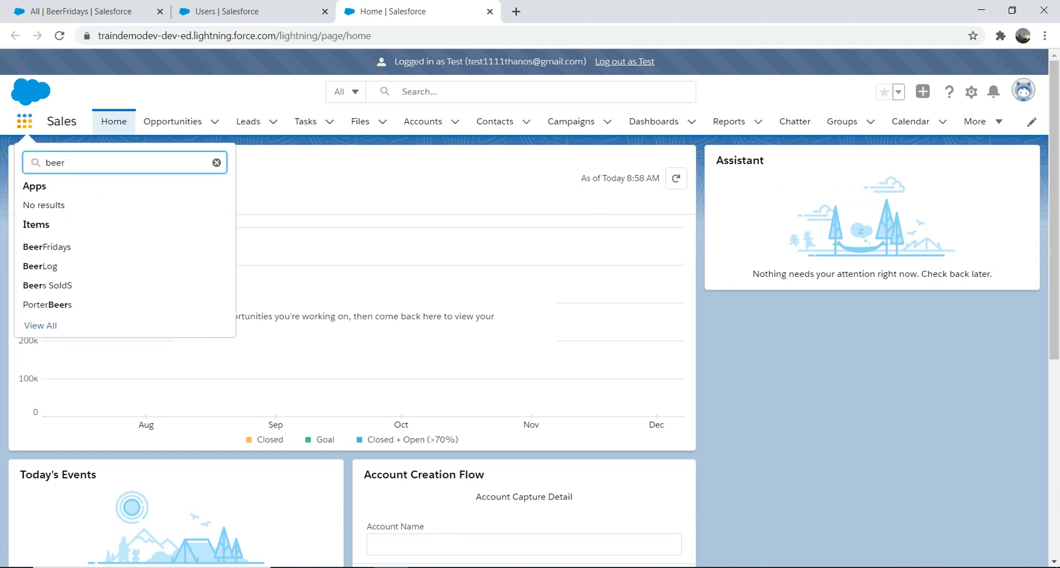
pyautogui.click(46, 247)
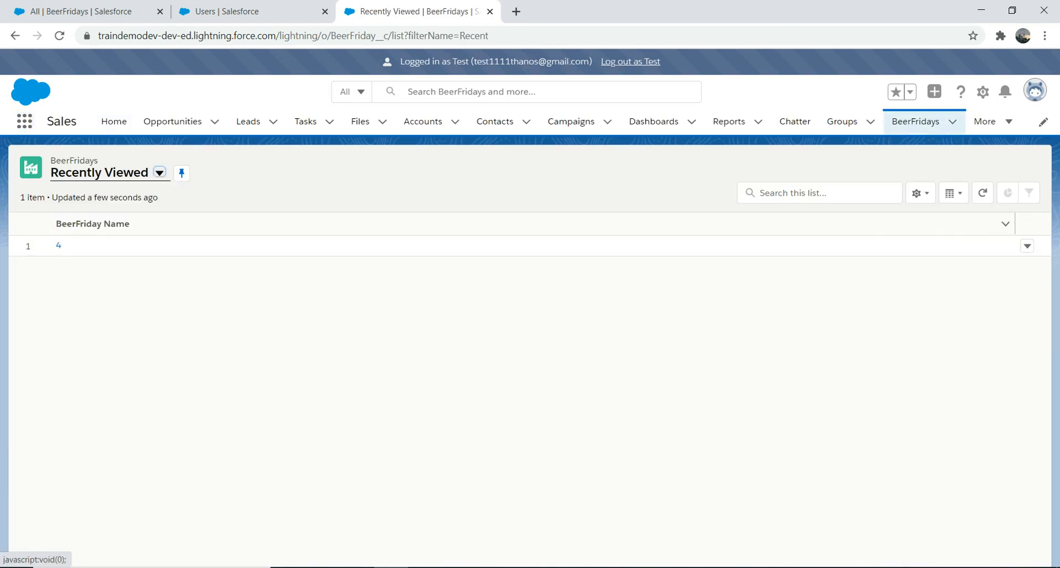
pyautogui.click(160, 172)
pyautogui.click(84, 219)
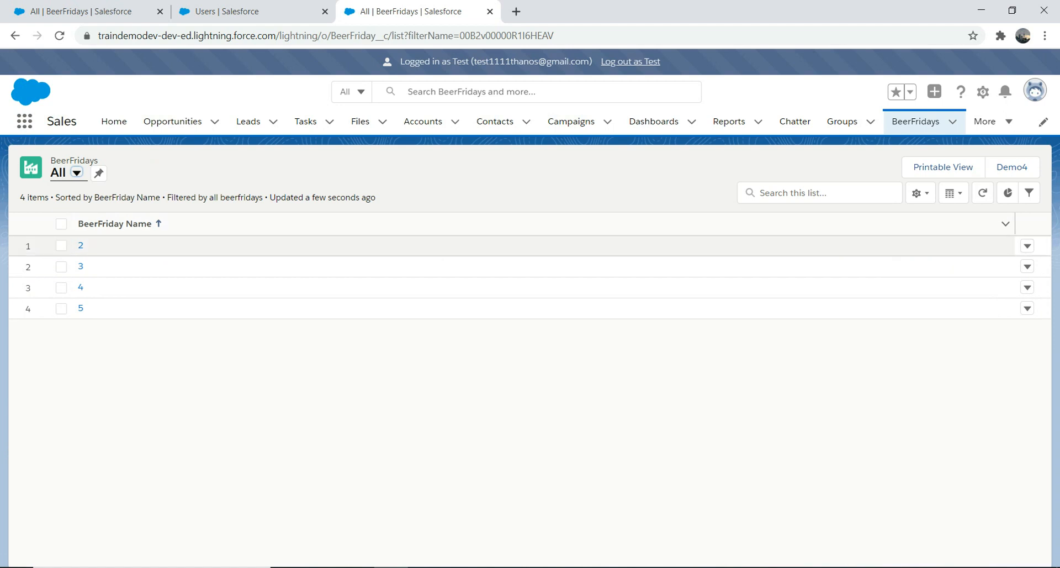
# Check the row actions available for BeerFriday record 2 and open the record's details.
pyautogui.click(1028, 246)
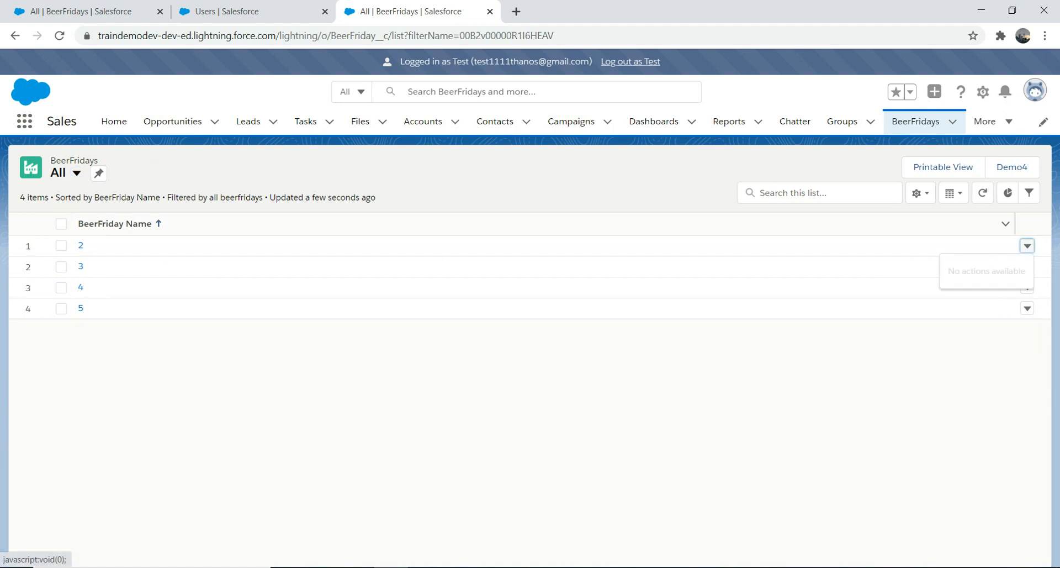
pyautogui.click(80, 246)
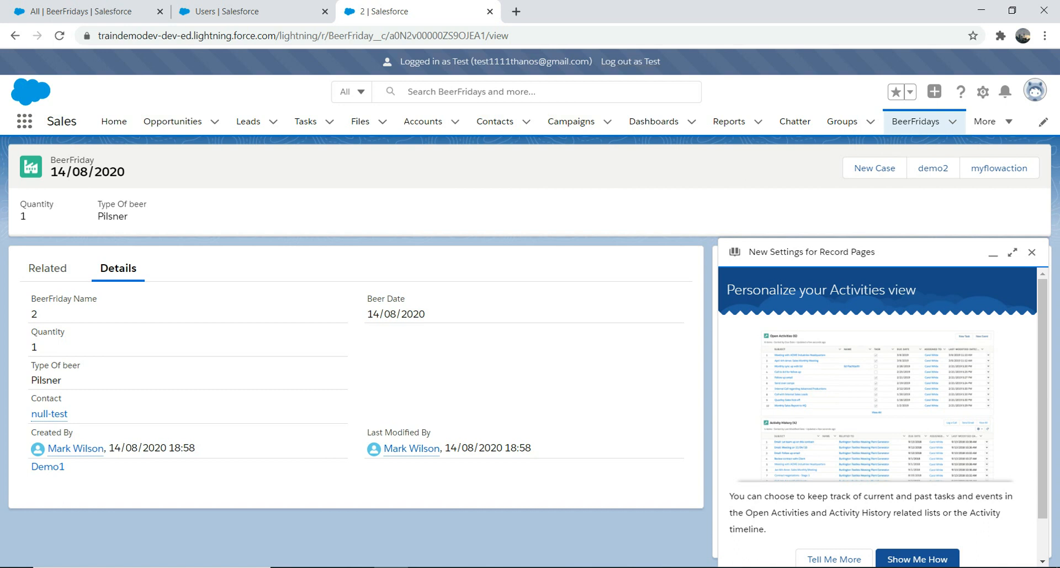
# Log out of the Test user's session and open the Custom: SysAdmin profile from that user's detail page.
pyautogui.click(631, 61)
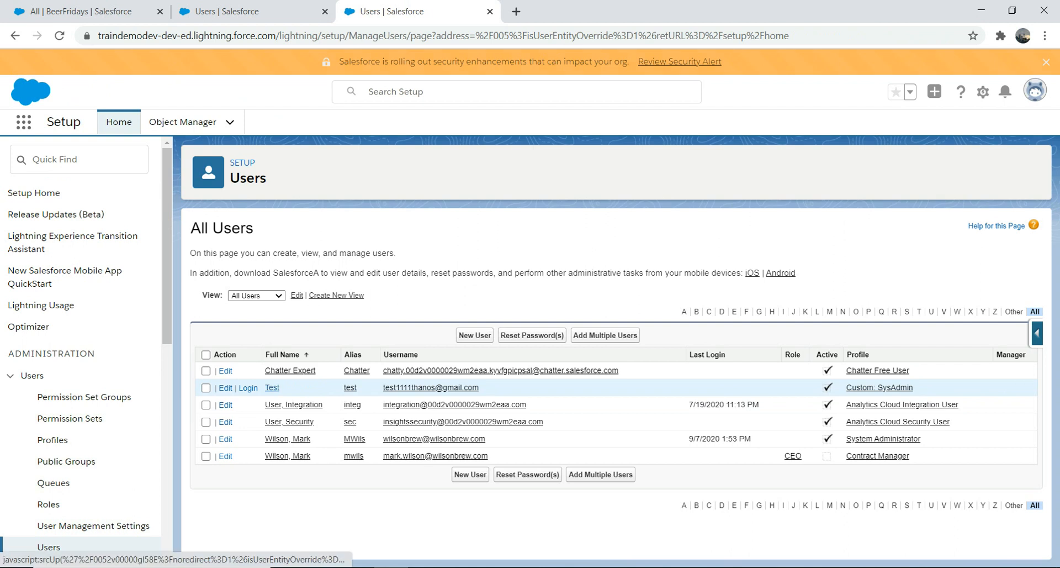
pyautogui.click(272, 388)
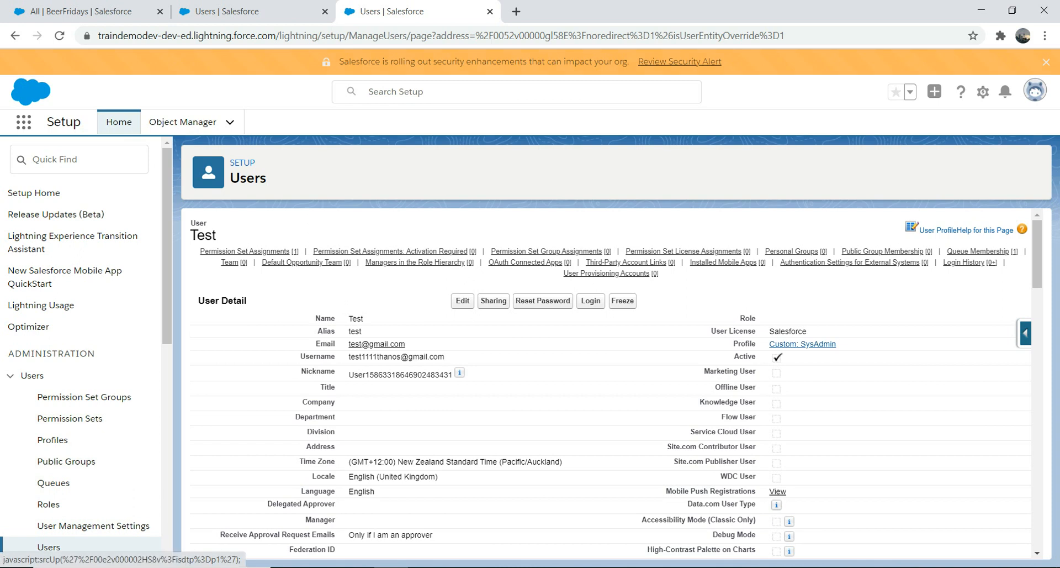
pyautogui.click(803, 344)
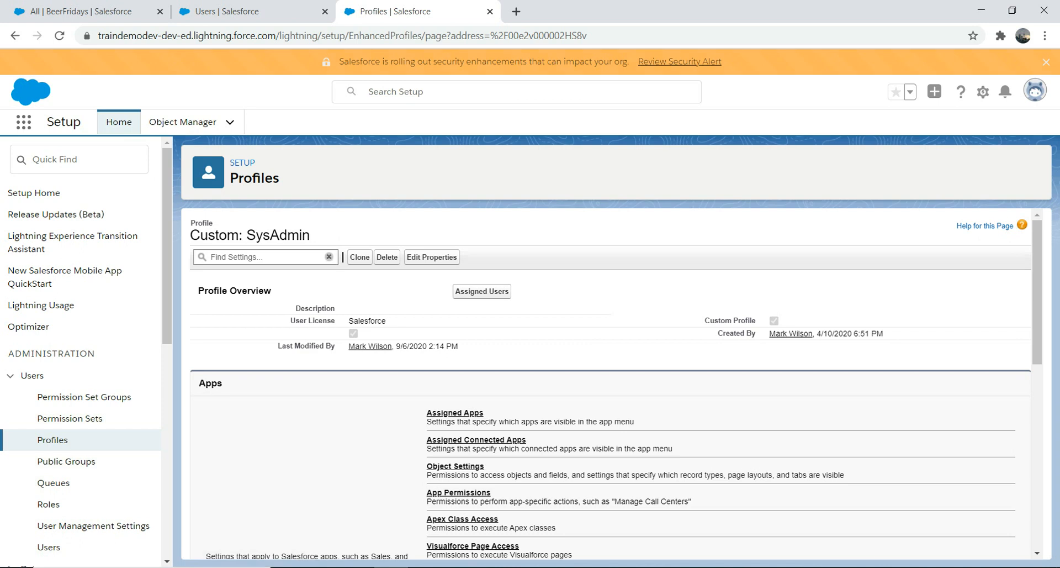
# Find the BeerFridays object settings in the Custom: SysAdmin profile and review its object permissions.
pyautogui.click(455, 467)
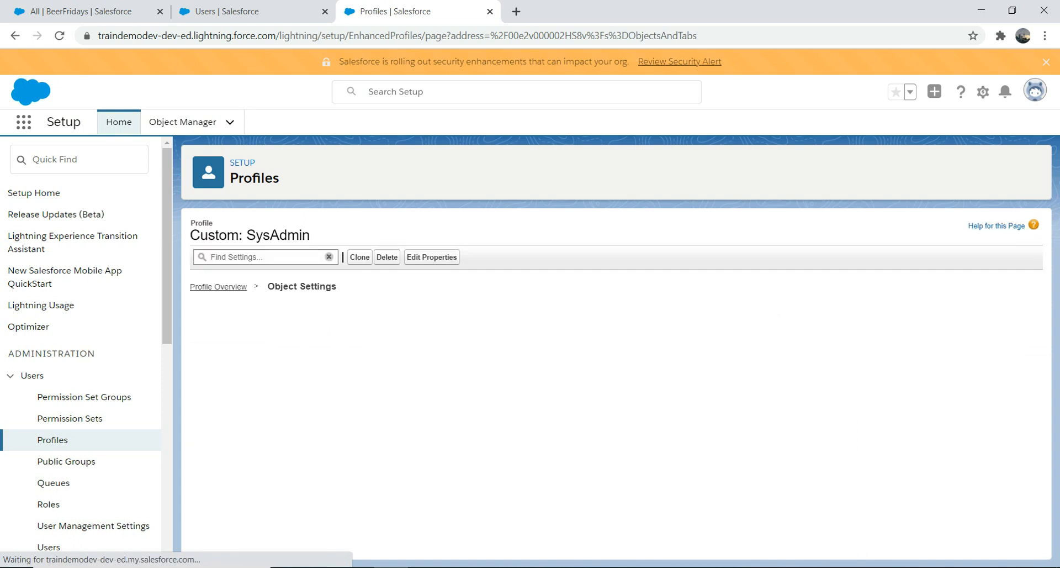
pyautogui.click(265, 257)
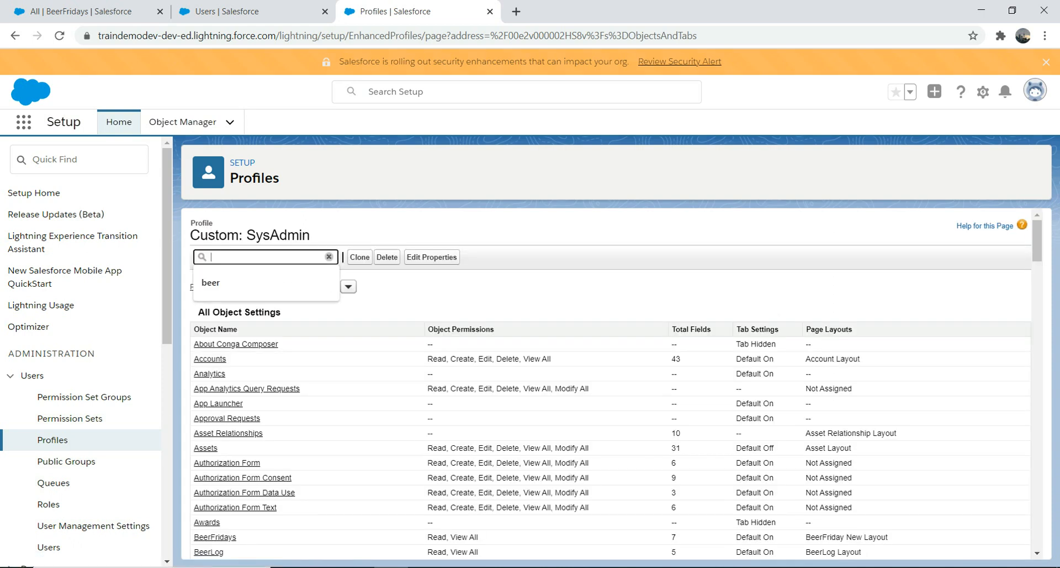
pyautogui.write('beer')
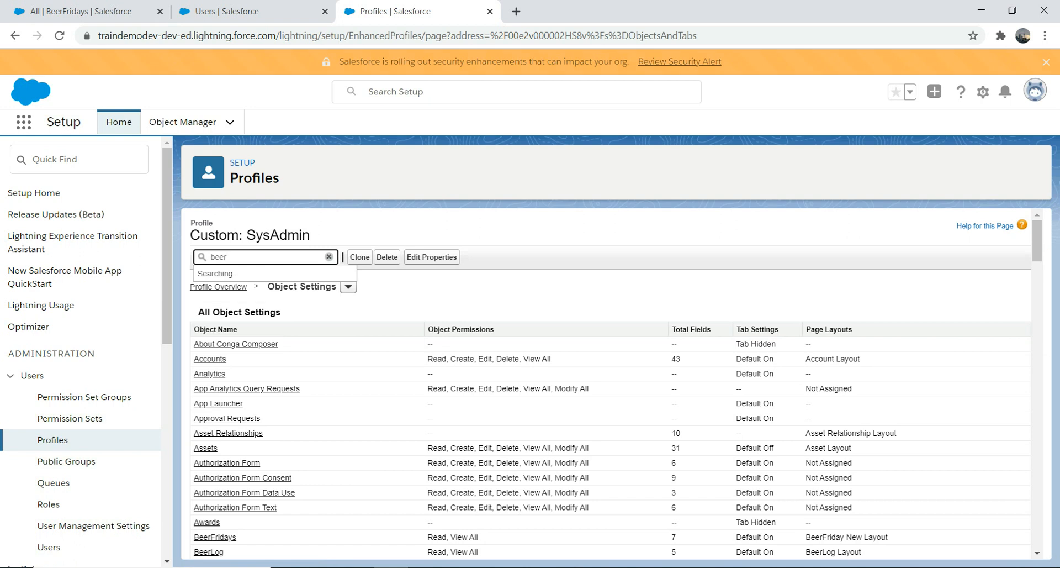
pyautogui.press('Down')
pyautogui.press('Down')
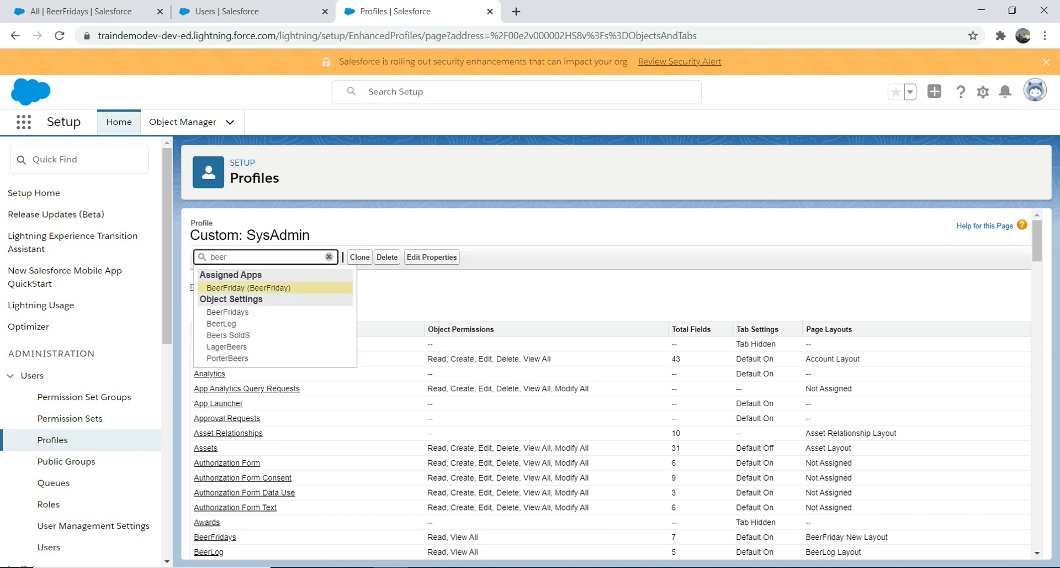
pyautogui.press('Return')
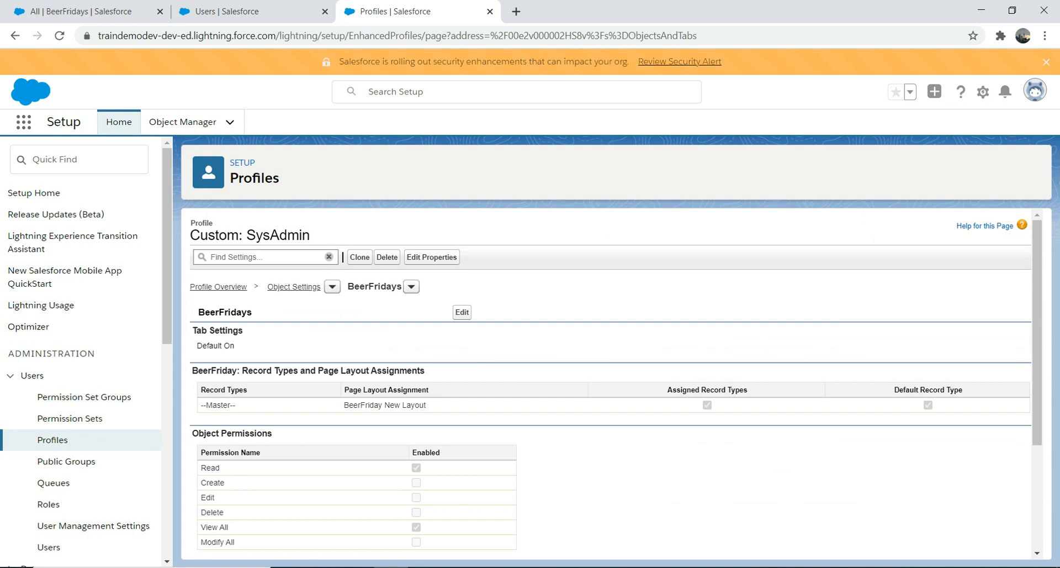
pyautogui.scroll(-1, 610, 387)
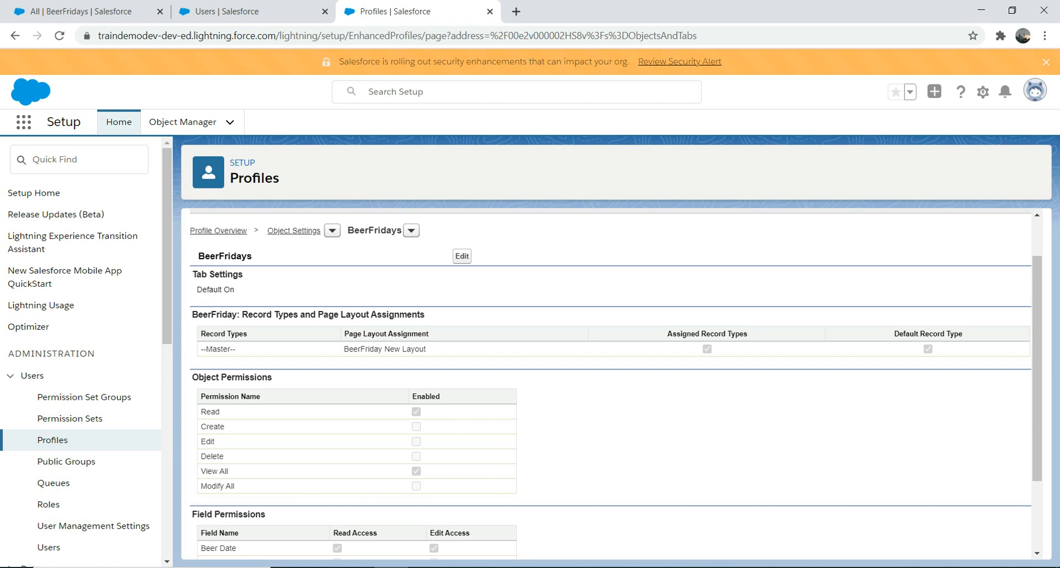
# Enable the Create, Edit, Delete and Modify All object permissions for BeerFridays and save the profile.
pyautogui.click(462, 256)
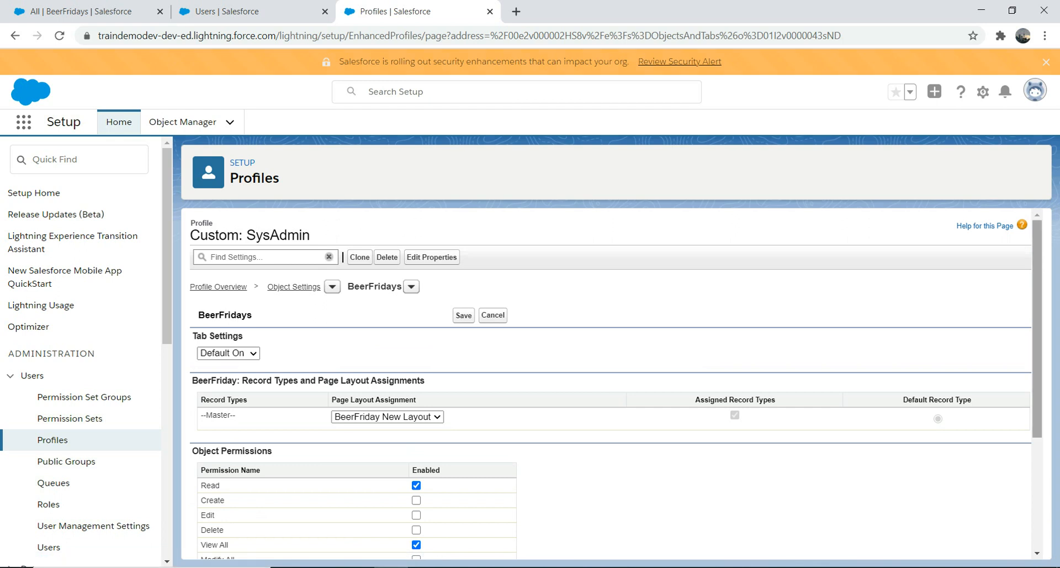
pyautogui.scroll(-2, 607, 387)
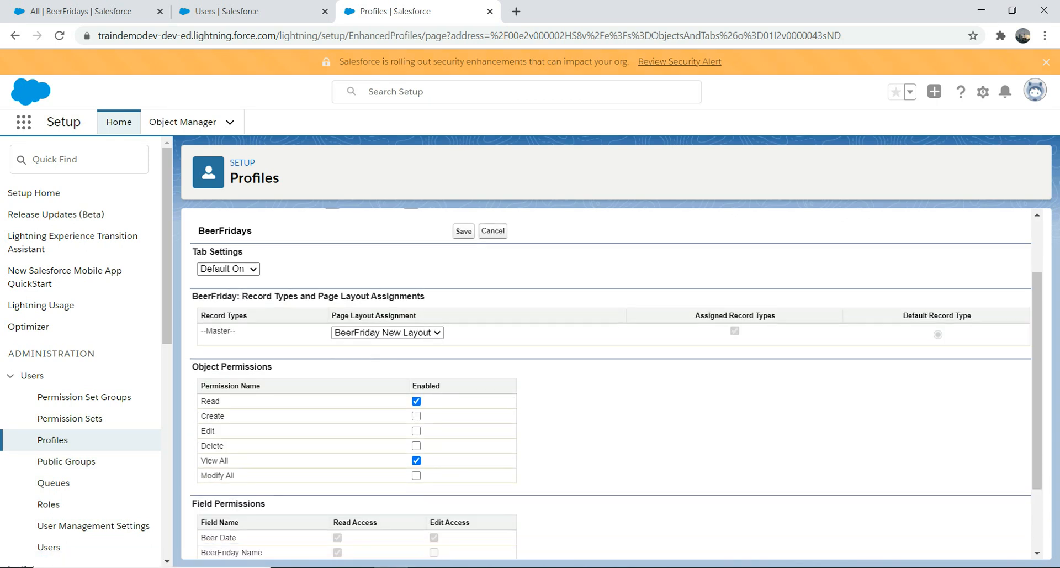
pyautogui.click(416, 416)
pyautogui.click(416, 475)
pyautogui.click(464, 230)
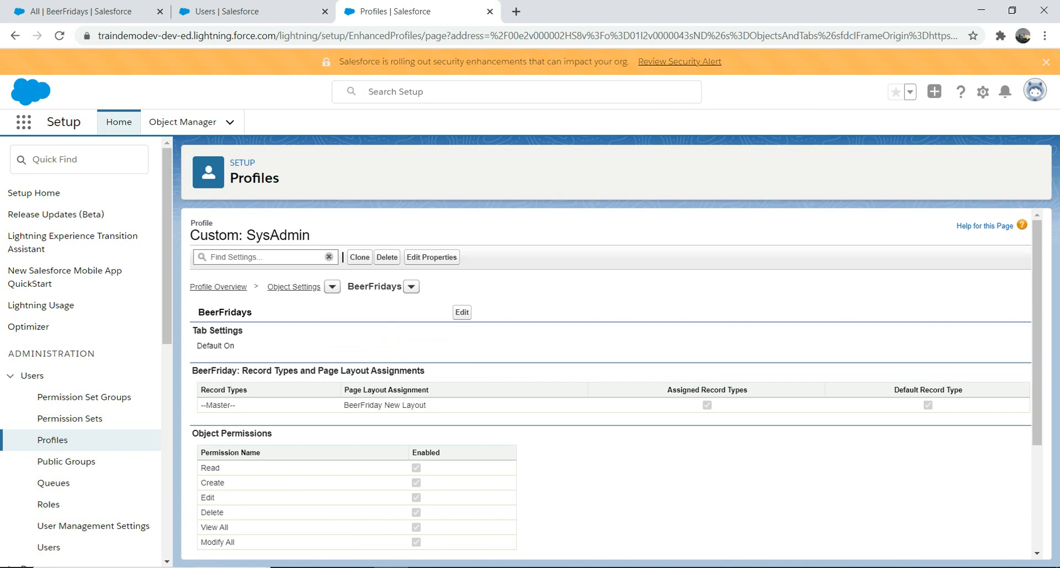
# Return to the Users list in Setup and log in as the Test user again.
pyautogui.click(66, 160)
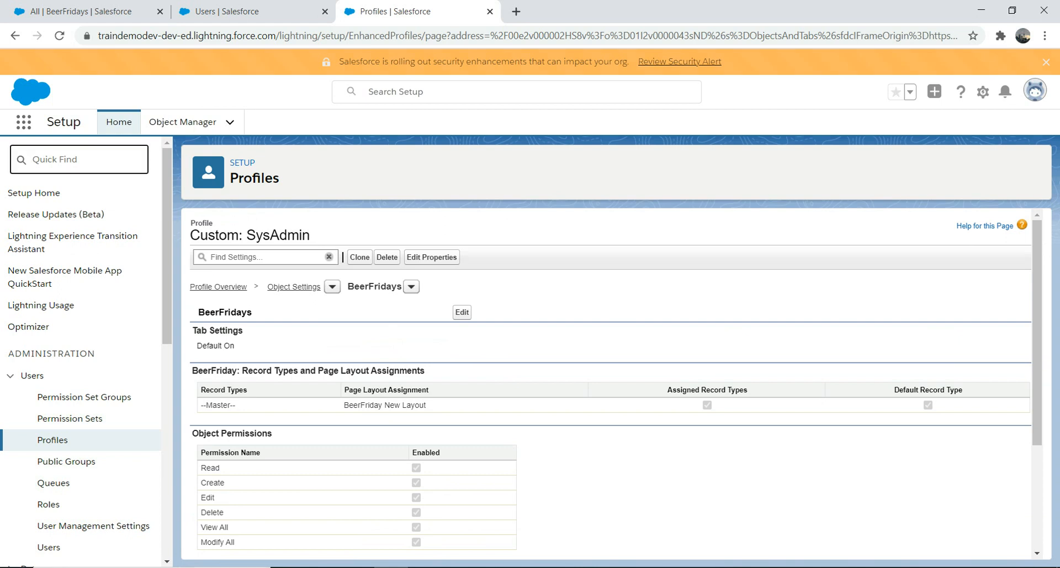
pyautogui.write('us')
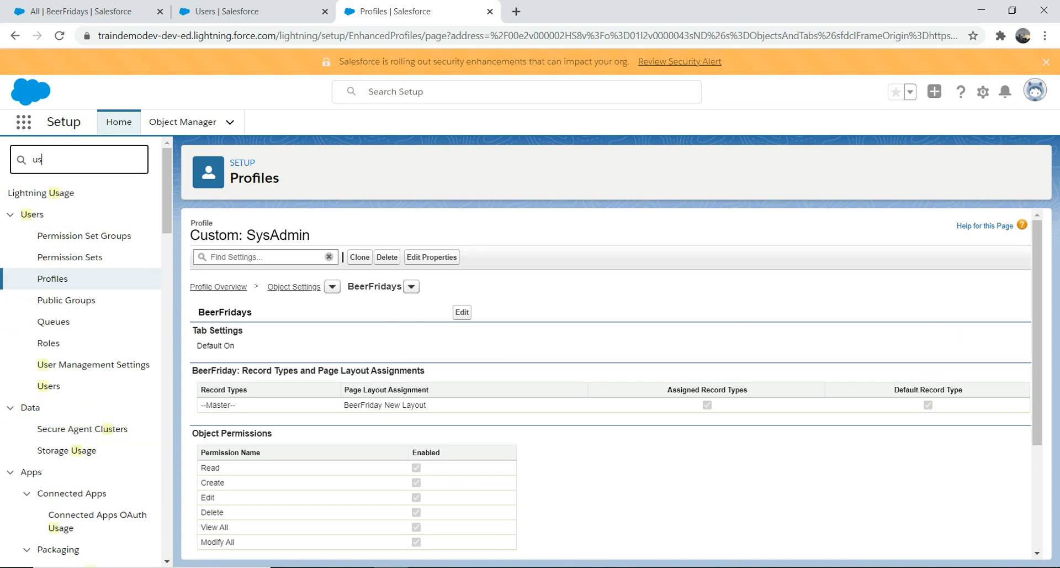
pyautogui.click(49, 386)
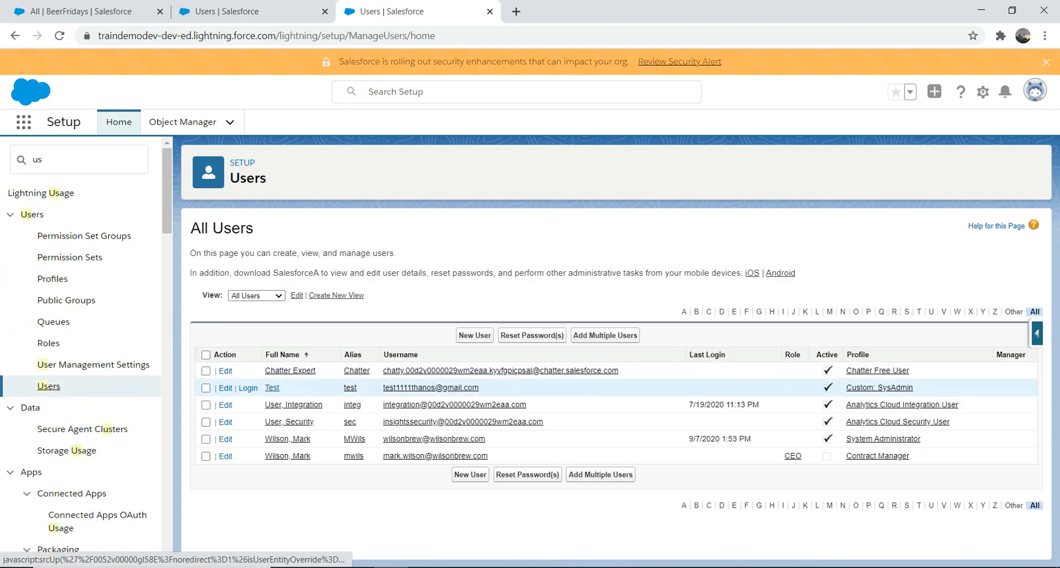
pyautogui.click(248, 387)
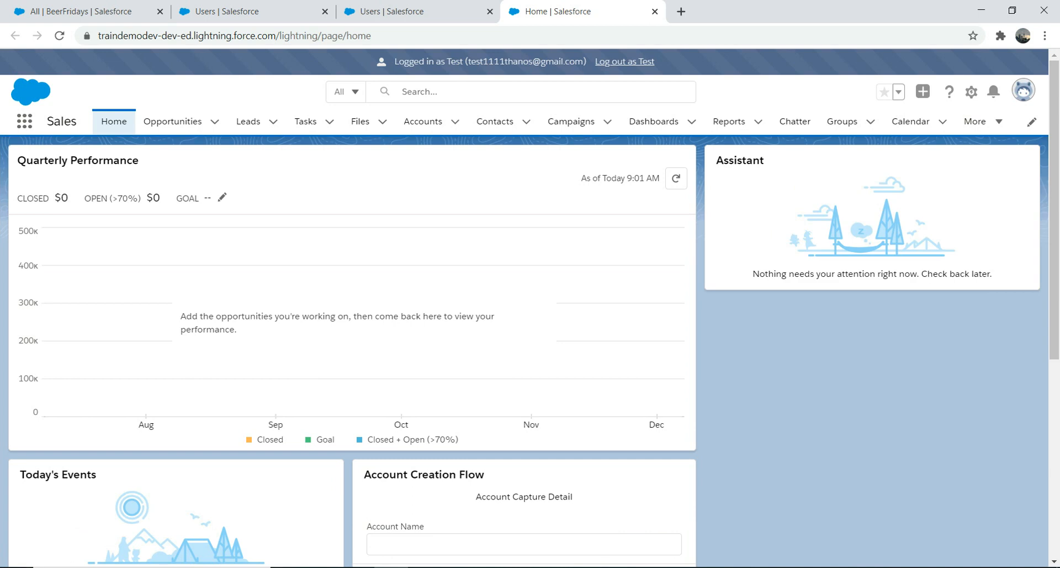
# Find and open the BeerFridays object in the Test user's session.
pyautogui.click(24, 121)
pyautogui.write('beer')
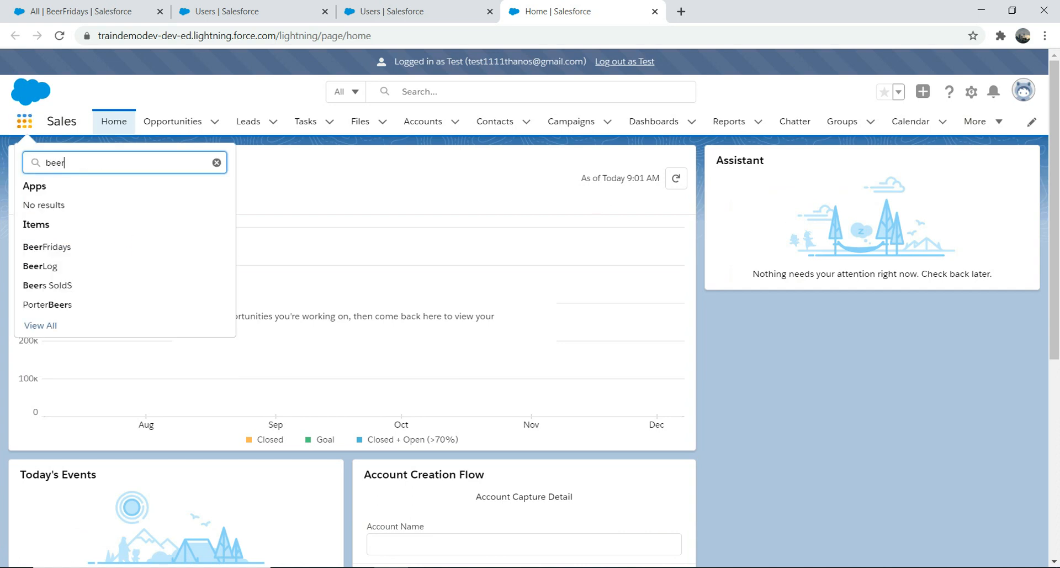
pyautogui.click(47, 246)
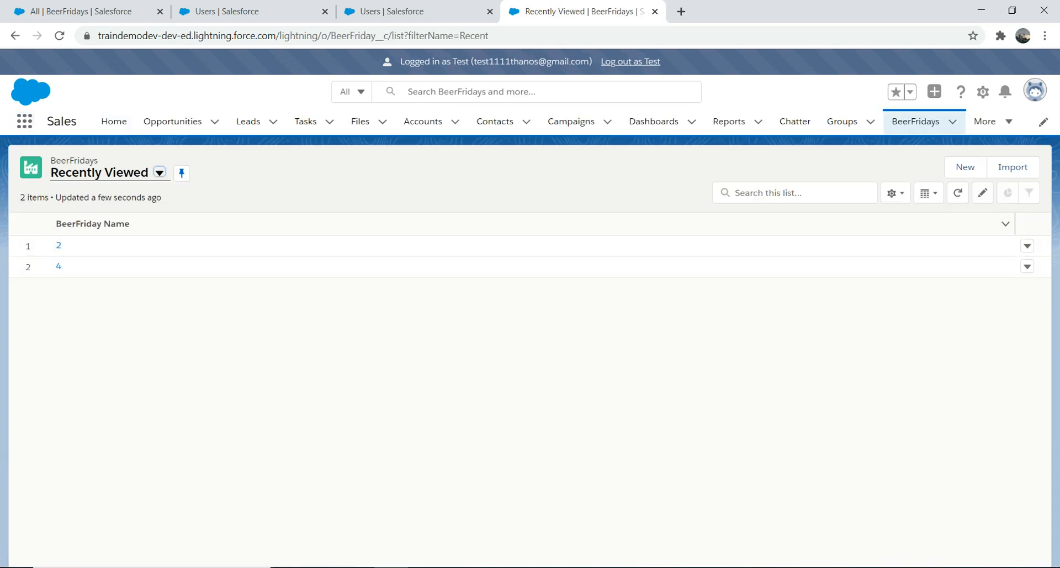
# Switch BeerFridays to the All list view and check the row actions available for record 2.
pyautogui.click(160, 172)
pyautogui.click(83, 218)
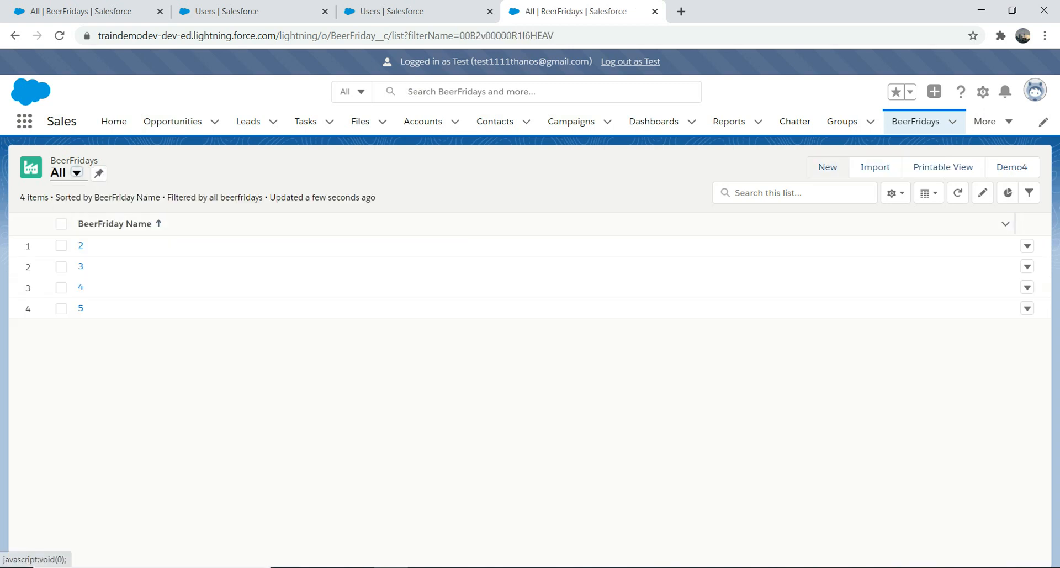
pyautogui.click(1027, 246)
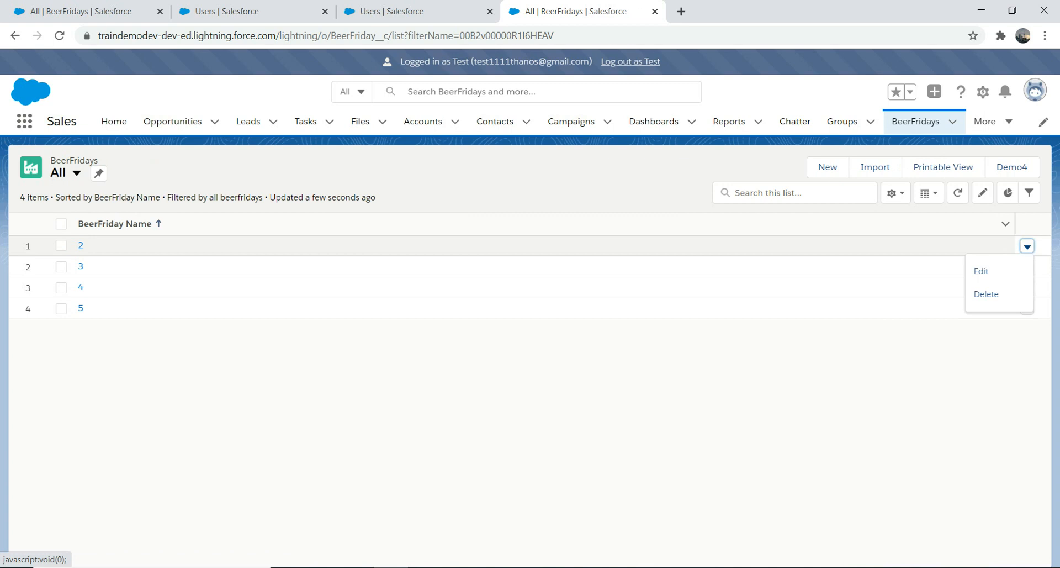
pyautogui.click(987, 294)
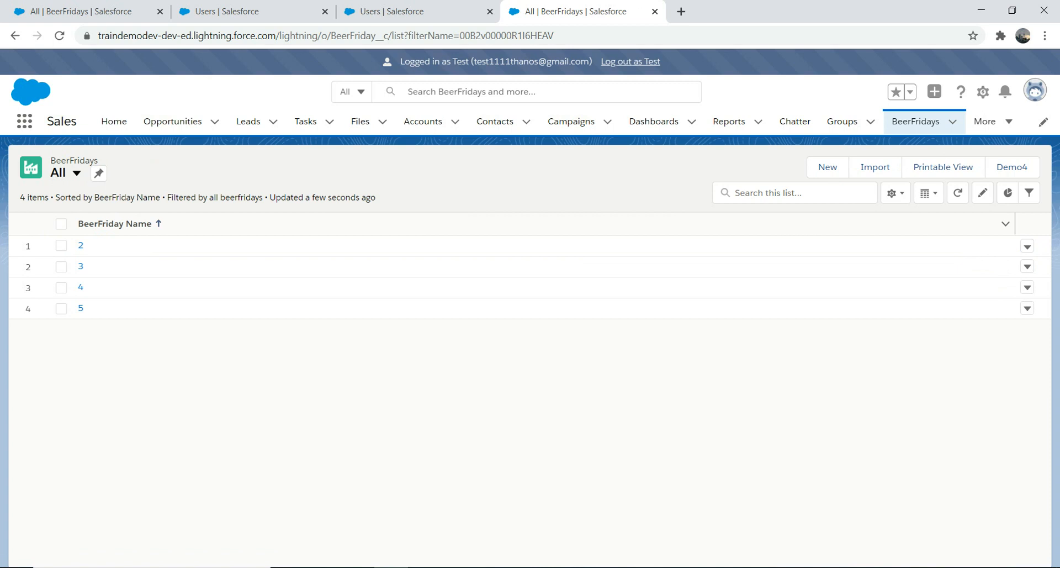
# Log out as Test and open the BeerFridays object settings in that user's Custom: SysAdmin profile.
pyautogui.click(631, 61)
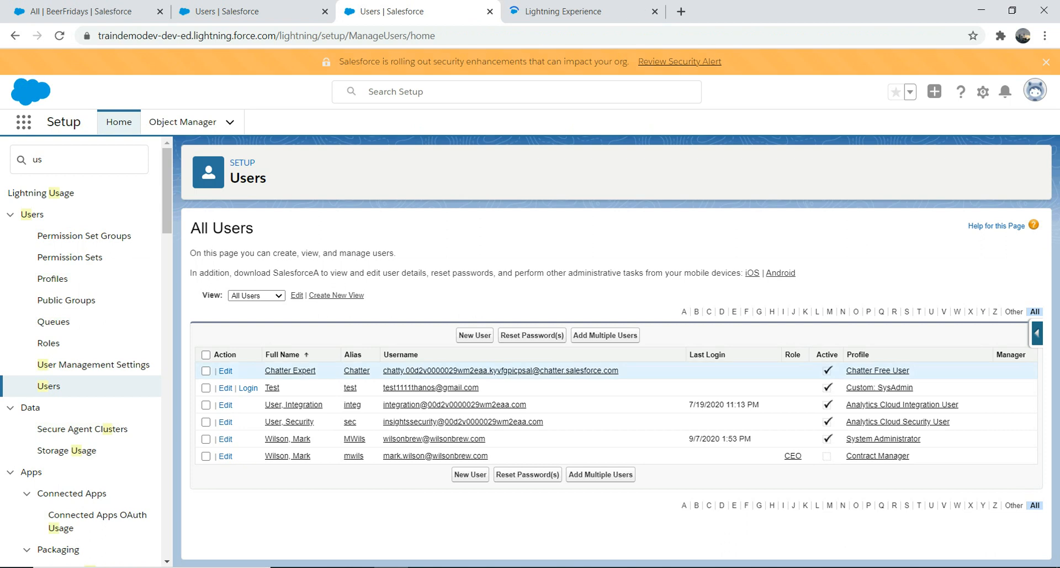
pyautogui.click(273, 387)
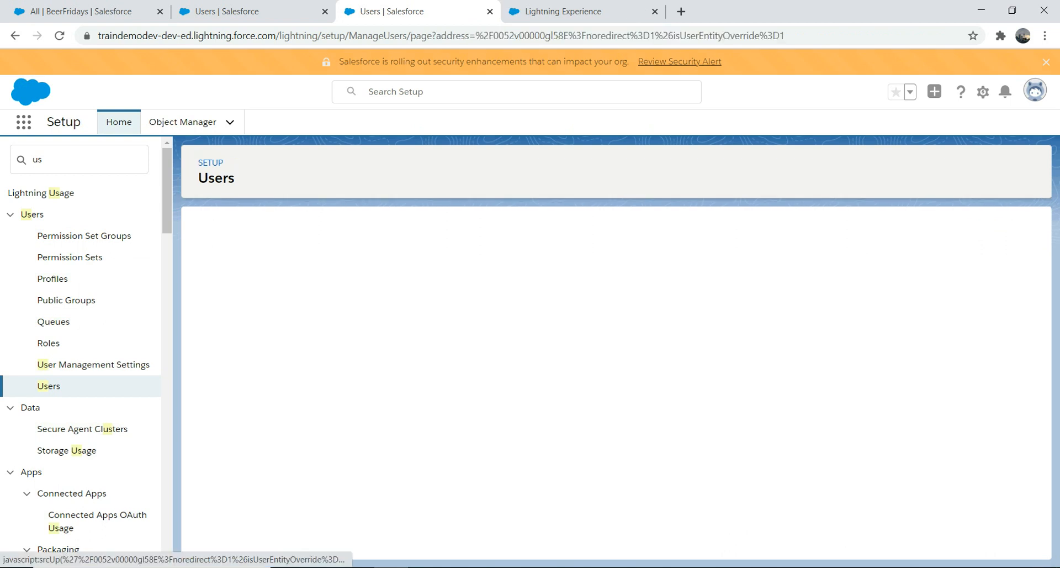
pyautogui.click(803, 344)
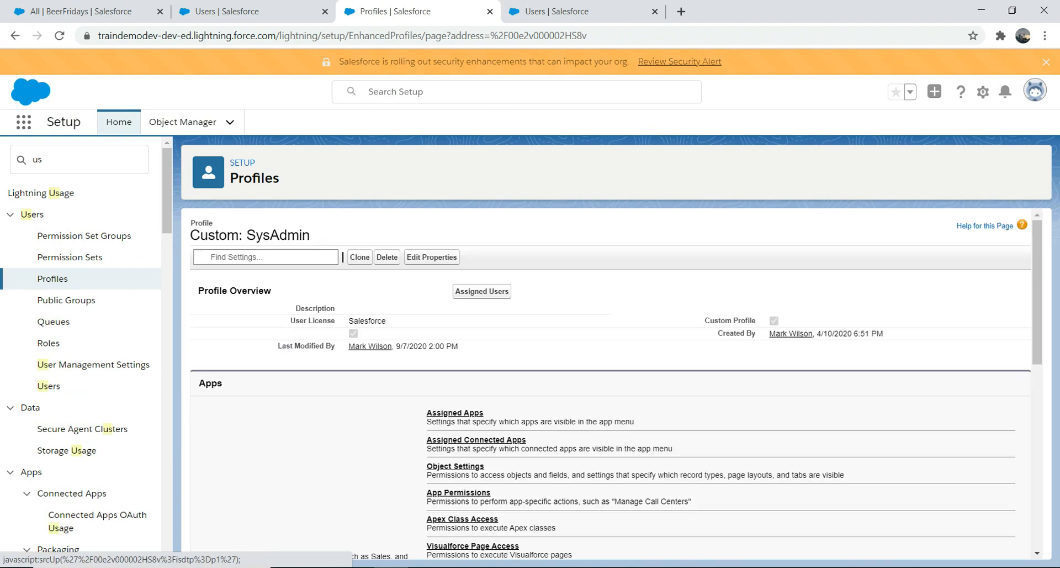
pyautogui.click(442, 468)
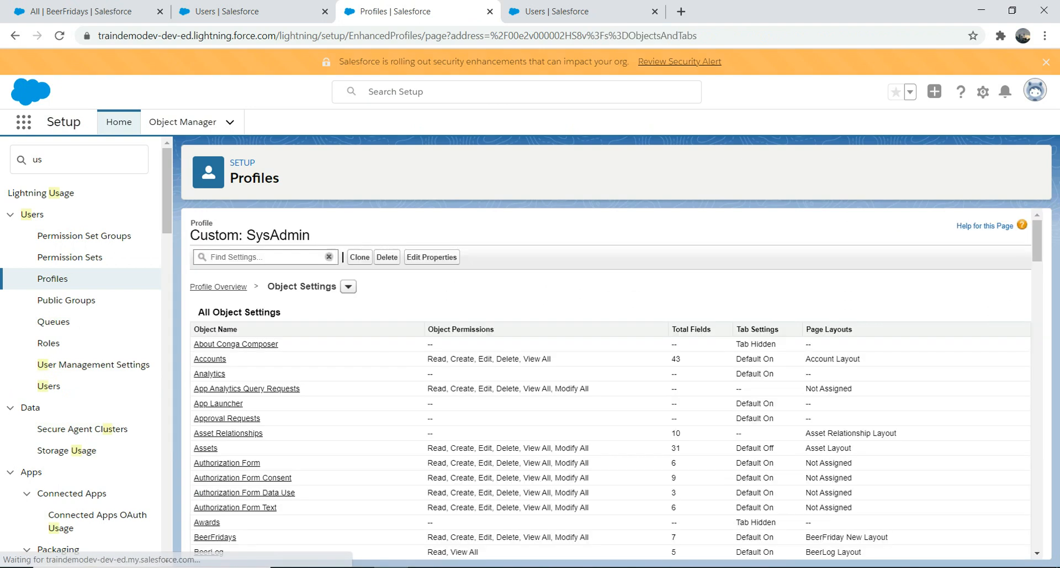
pyautogui.click(260, 257)
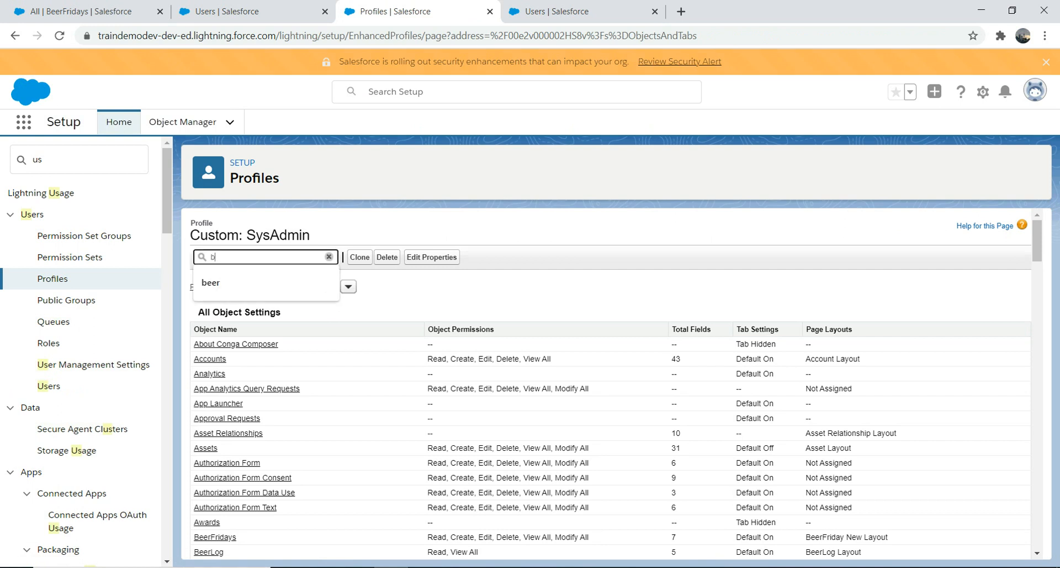
pyautogui.write('beer')
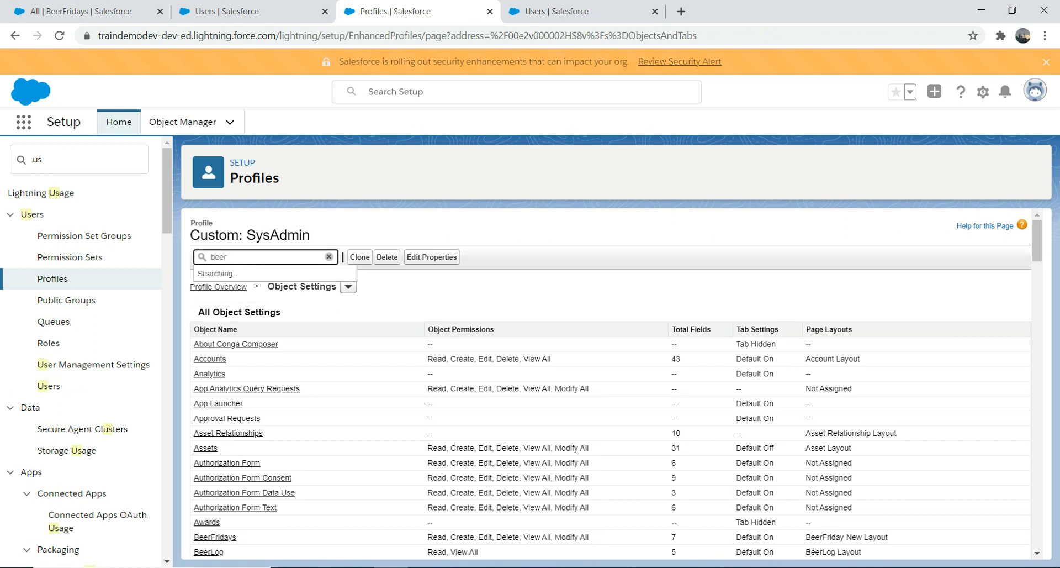
pyautogui.click(228, 312)
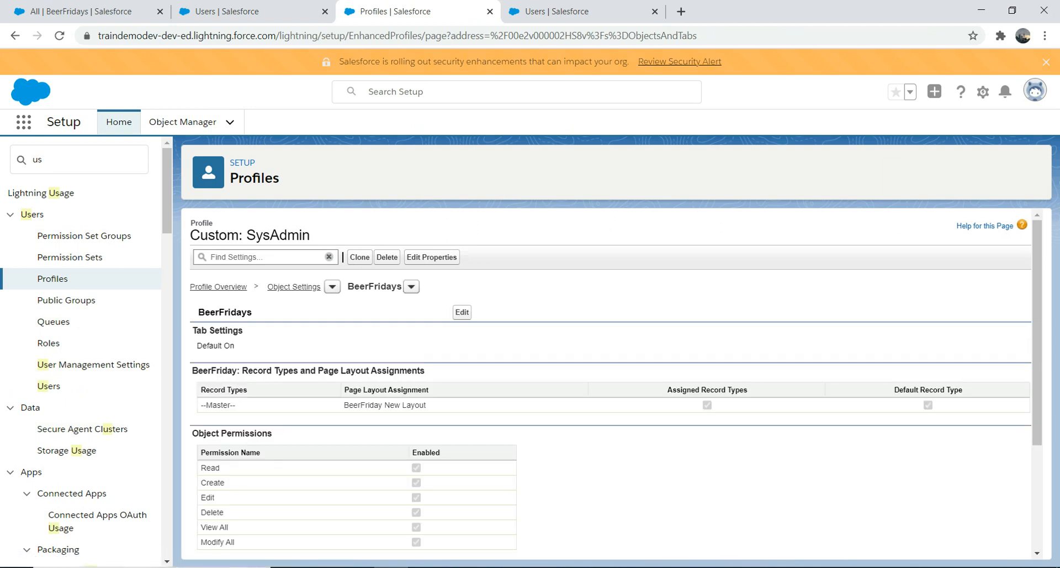
# Remove the Create, Edit, Delete and Modify All object permissions for BeerFridays and save the profile.
pyautogui.click(462, 312)
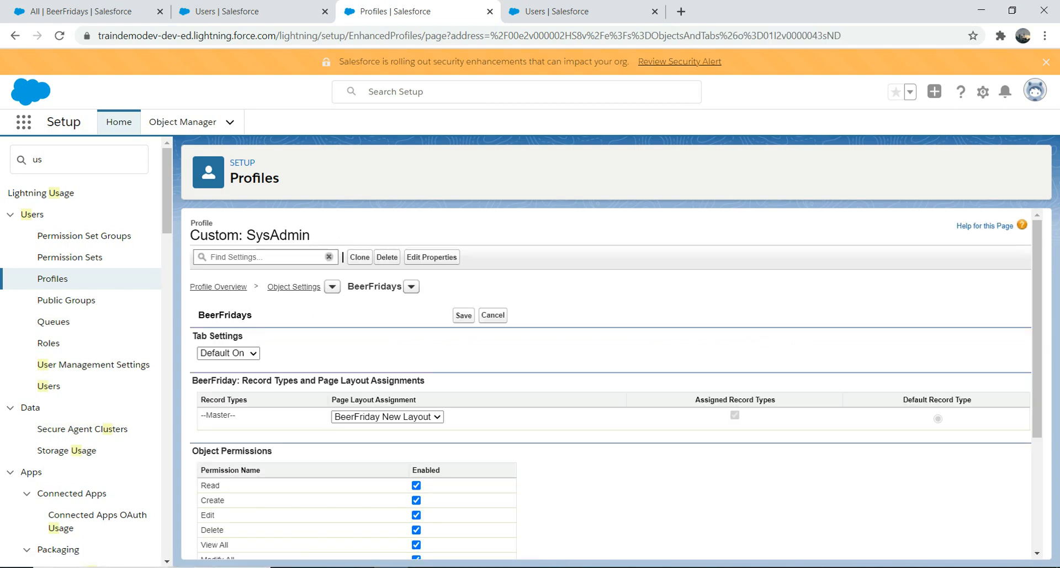
pyautogui.click(416, 500)
pyautogui.click(417, 515)
pyautogui.click(416, 530)
pyautogui.click(416, 529)
pyautogui.click(417, 515)
pyautogui.click(464, 316)
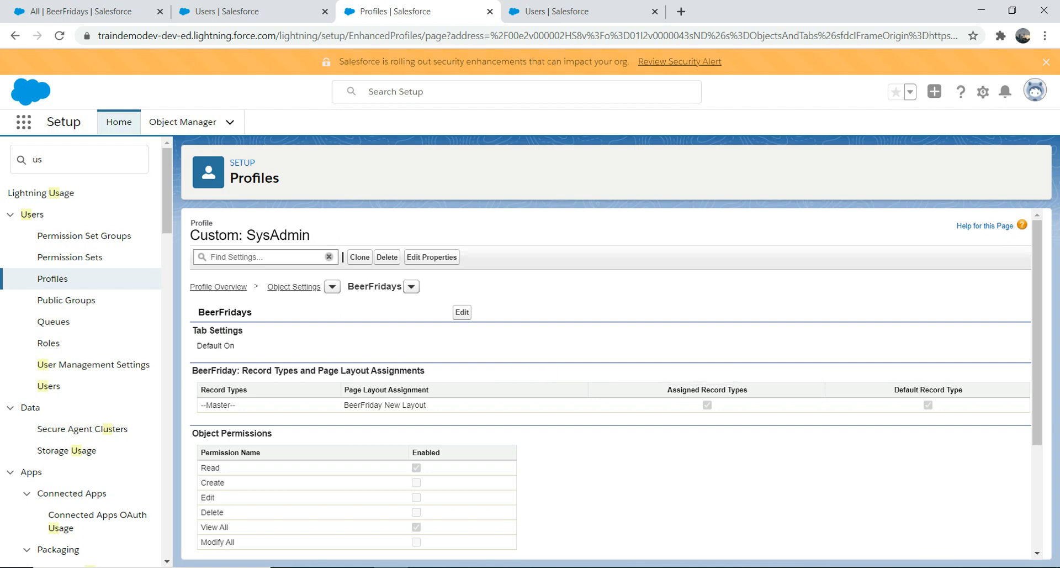
# Search Setup for "permis" and open Permission Sets.
pyautogui.doubleClick(43, 160)
pyautogui.write('permis')
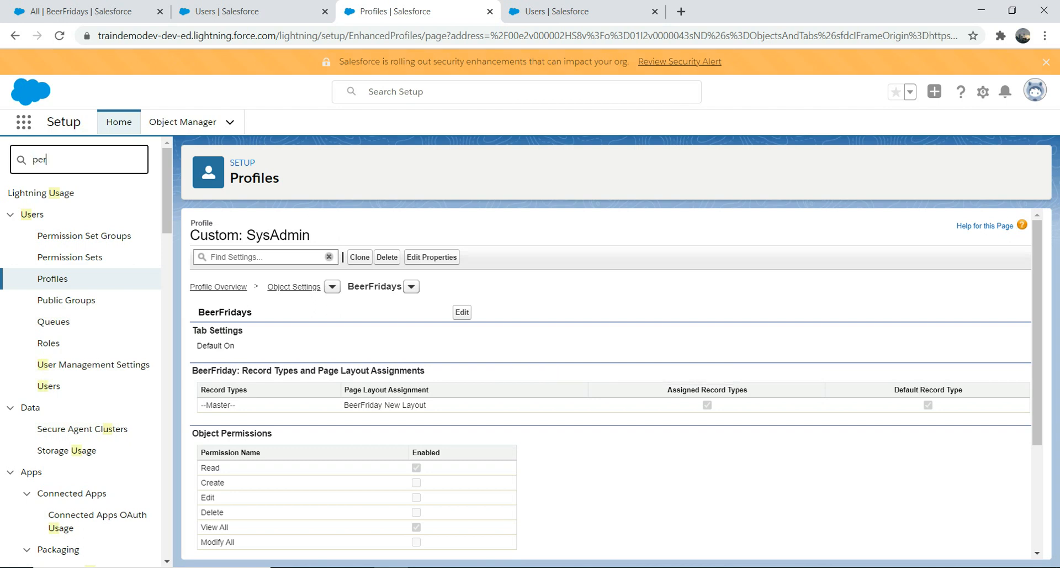
pyautogui.doubleClick(46, 159)
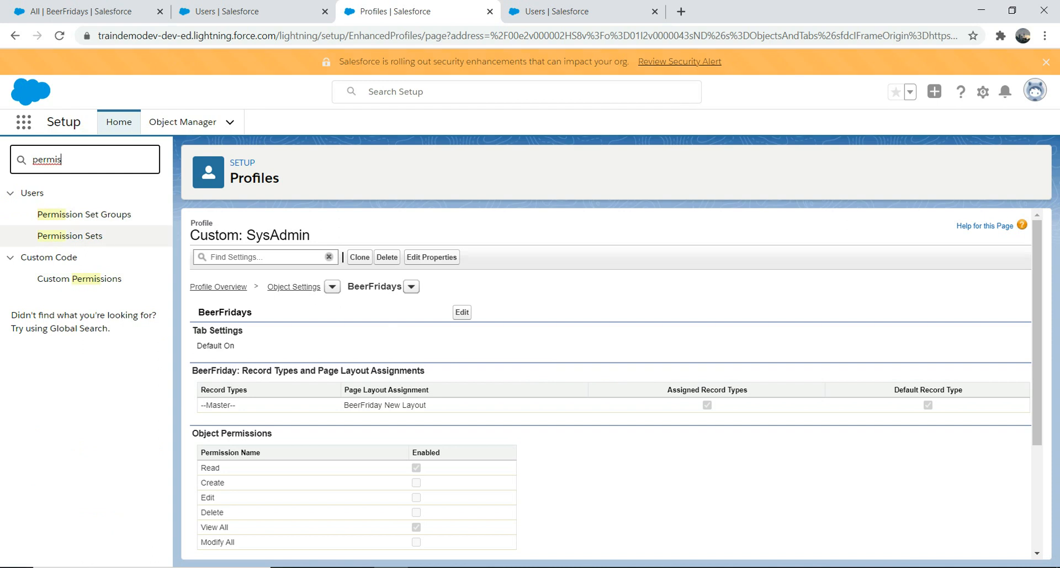
pyautogui.click(70, 236)
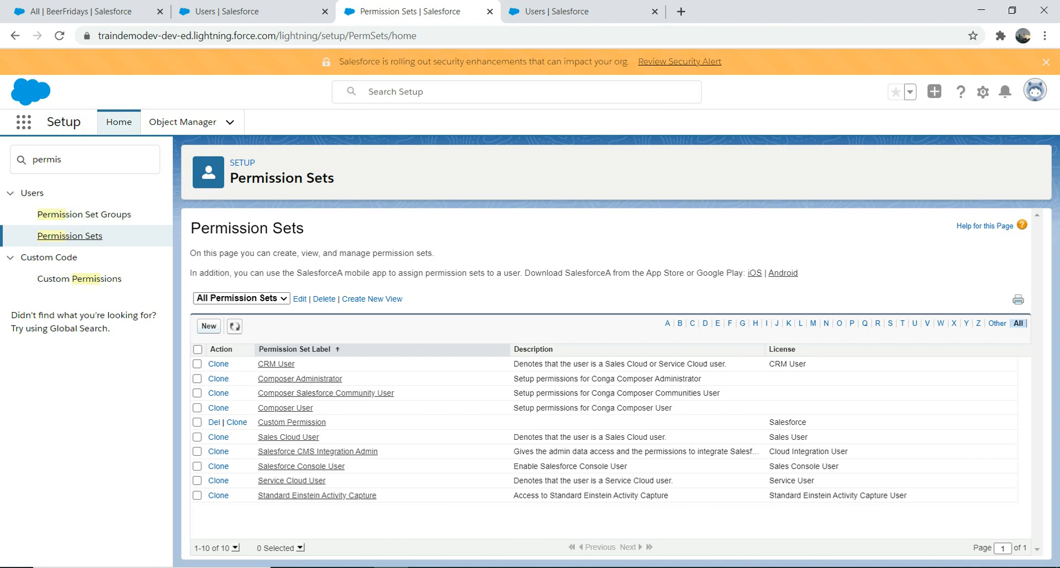
# Create and save a permission set with label and API name BeerFridayPs and the Salesforce license.
pyautogui.click(208, 326)
pyautogui.write('BeerFridayPs')
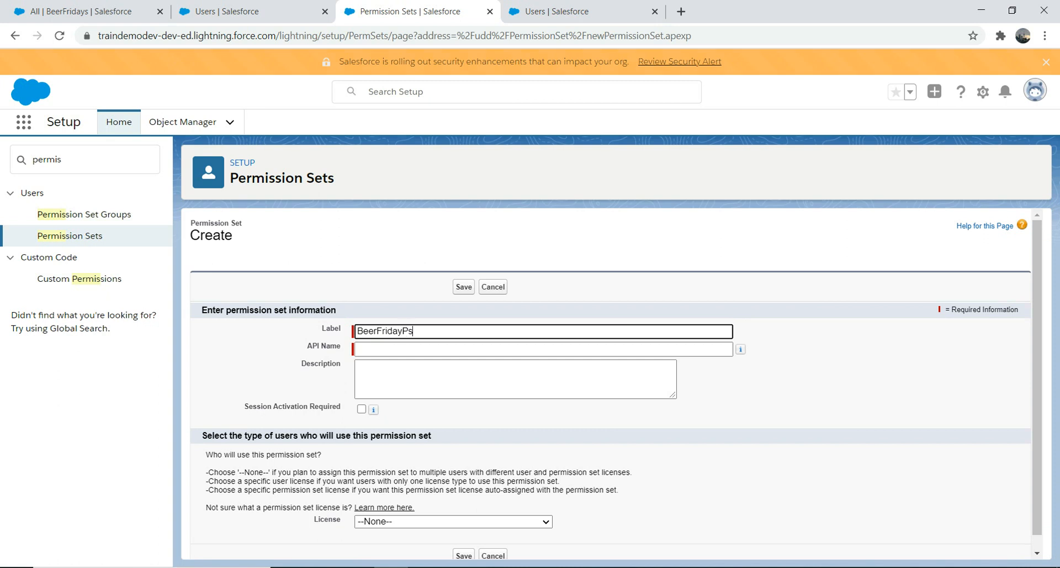
pyautogui.press('Tab')
pyautogui.press('Tab')
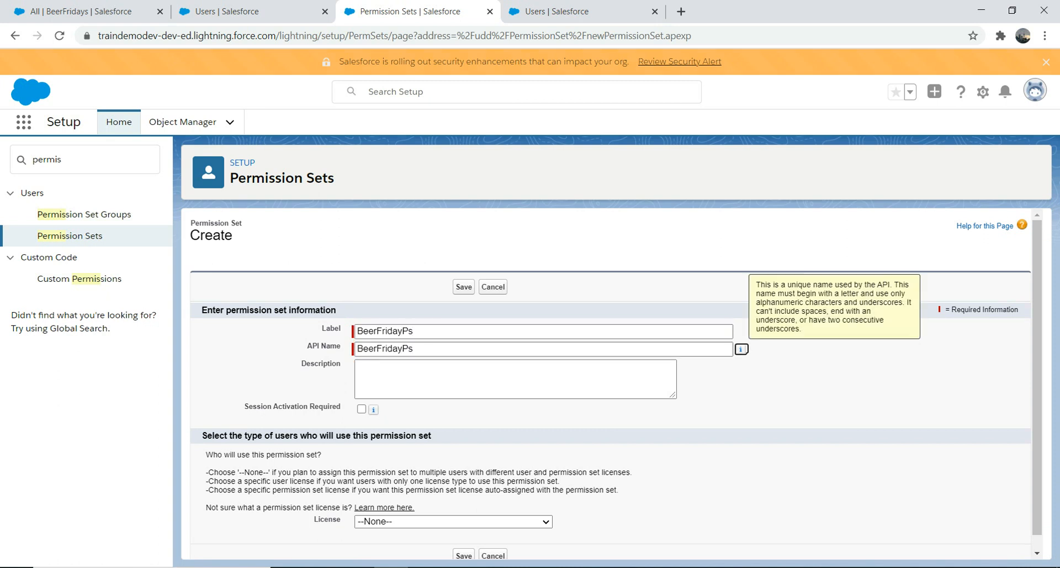
pyautogui.click(374, 409)
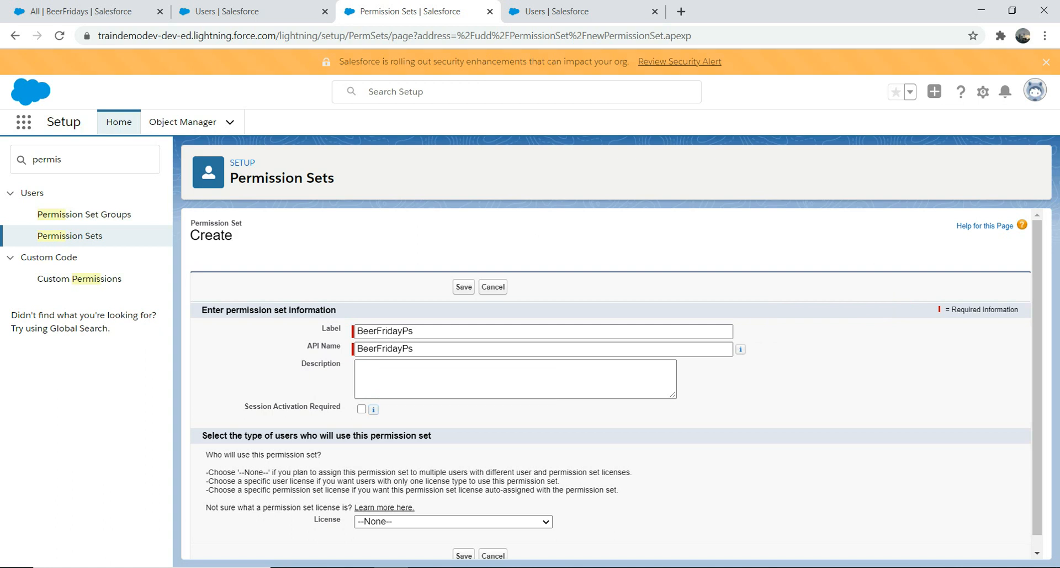
pyautogui.click(453, 521)
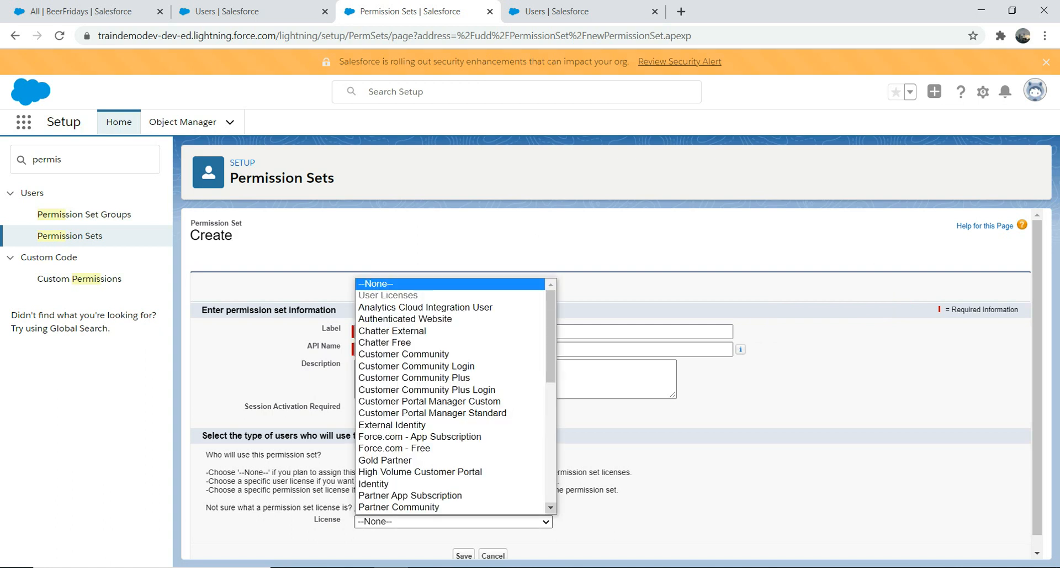
pyautogui.scroll(-3, 453, 397)
pyautogui.scroll(-1, 453, 397)
pyautogui.click(397, 458)
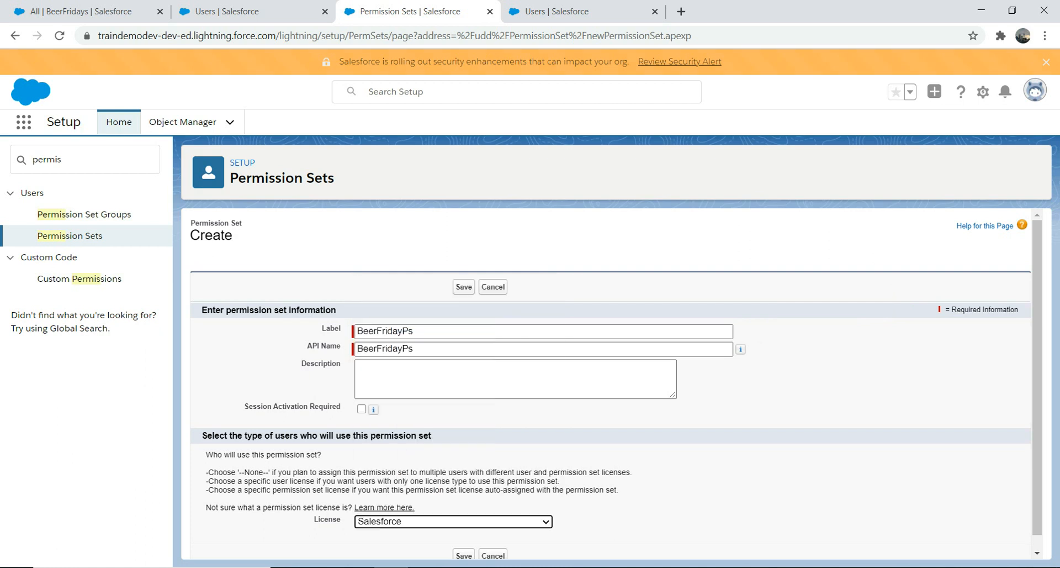
pyautogui.click(464, 555)
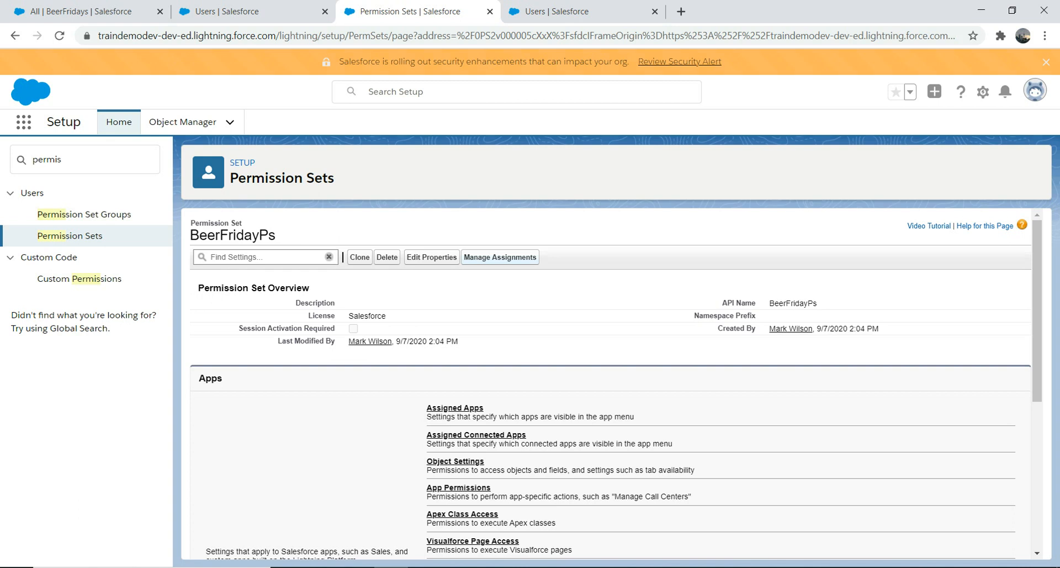
# Assign the BeerFridayPs permission set to the Test user and finish the assignment.
pyautogui.click(500, 257)
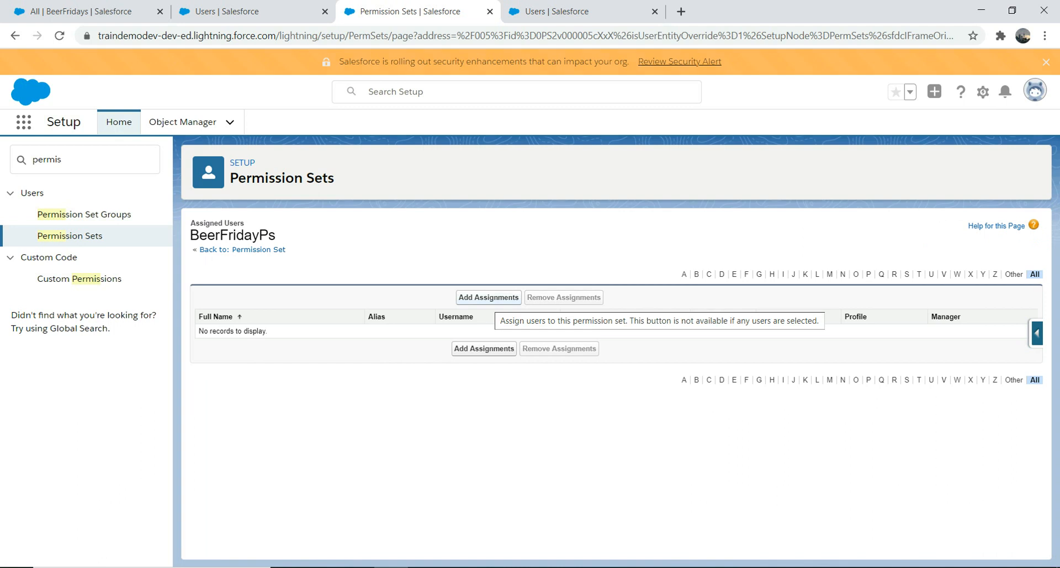
pyautogui.click(488, 298)
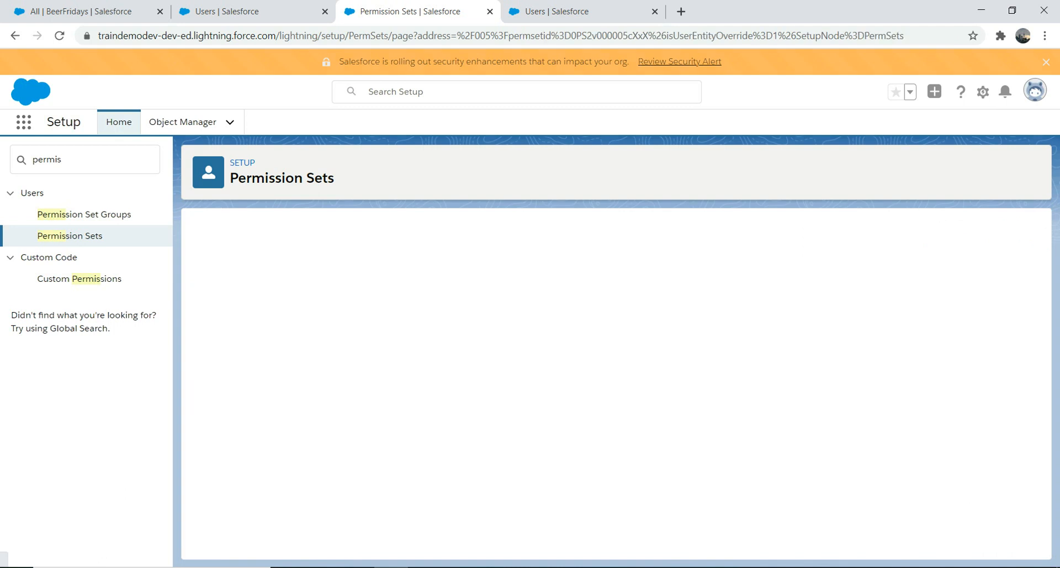
pyautogui.click(206, 352)
pyautogui.click(471, 300)
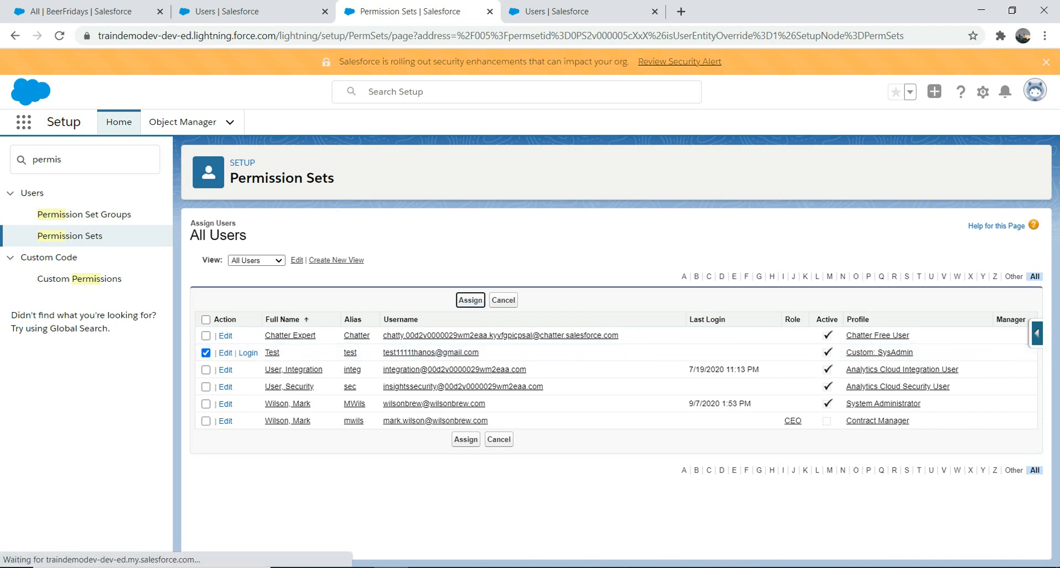
pyautogui.click(465, 342)
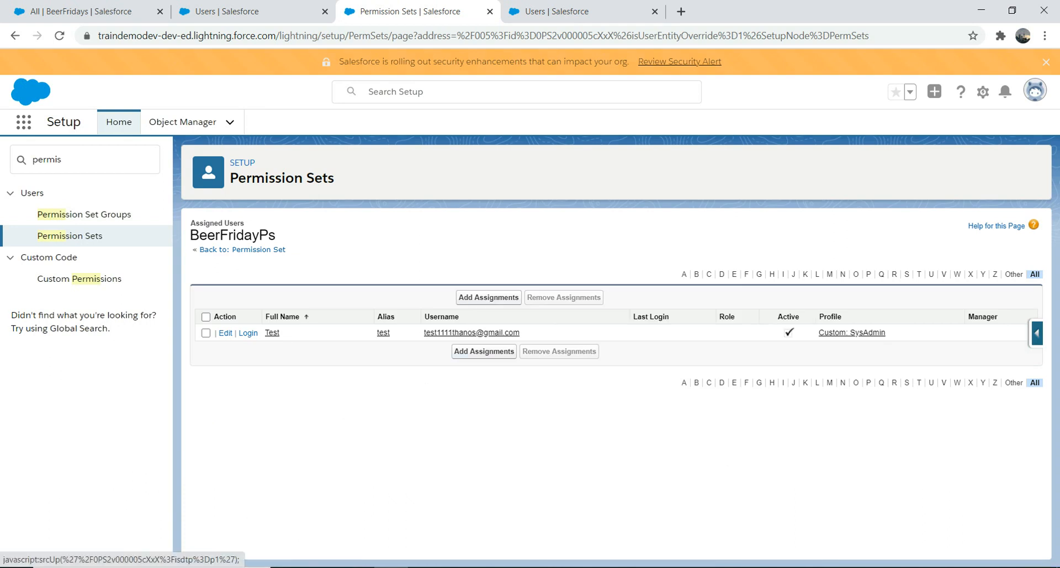
# Return to the BeerFridayPs permission set and find its BeerFridays object settings.
pyautogui.click(243, 249)
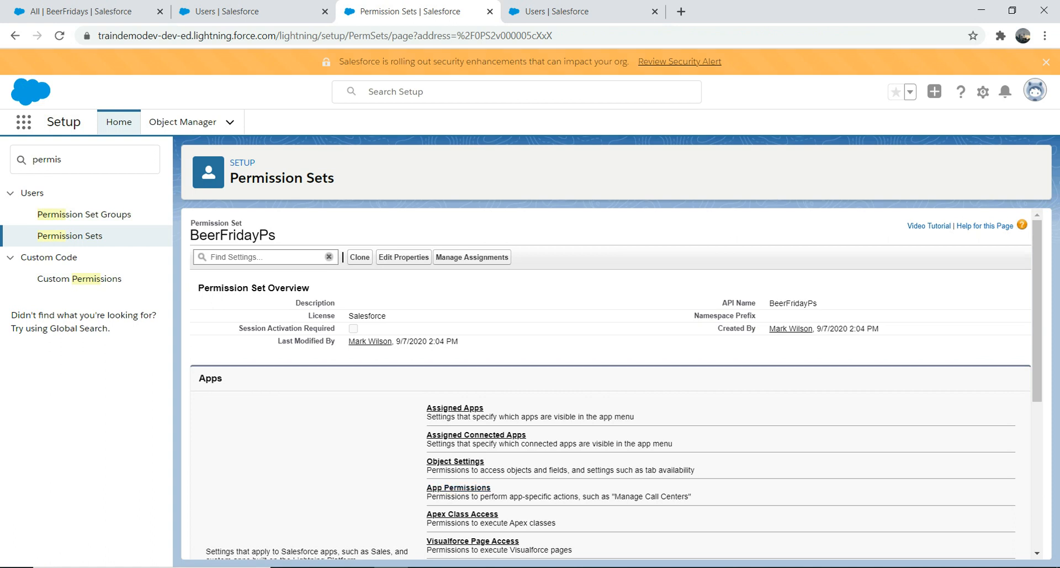
pyautogui.click(455, 461)
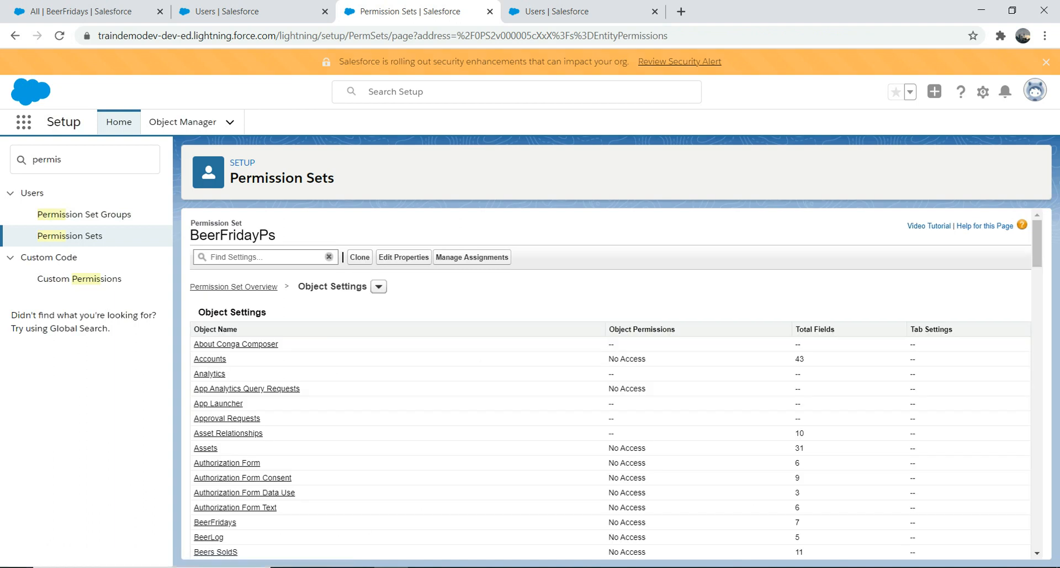
pyautogui.click(257, 257)
pyautogui.write('beer')
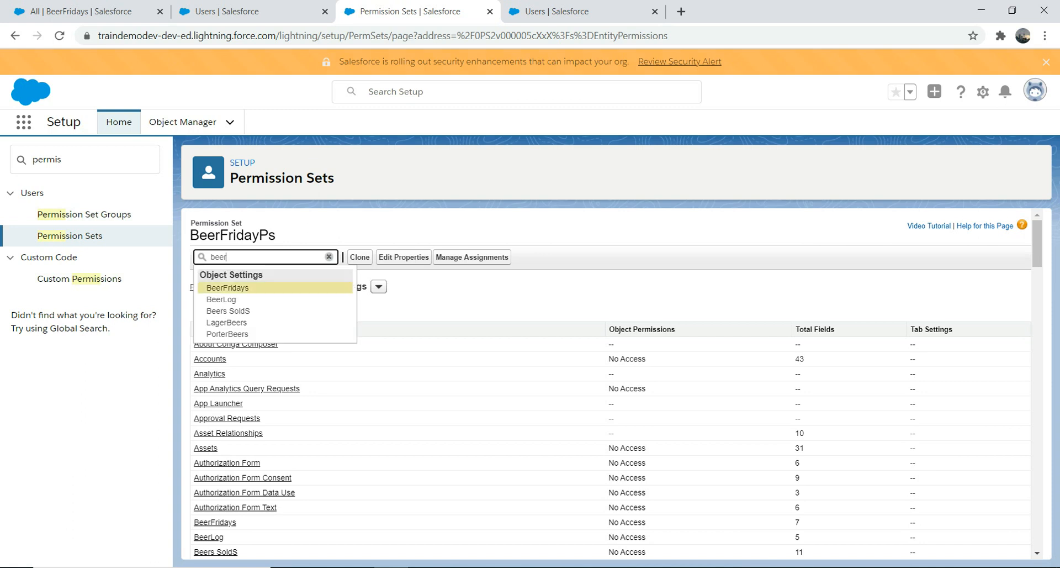
pyautogui.click(293, 288)
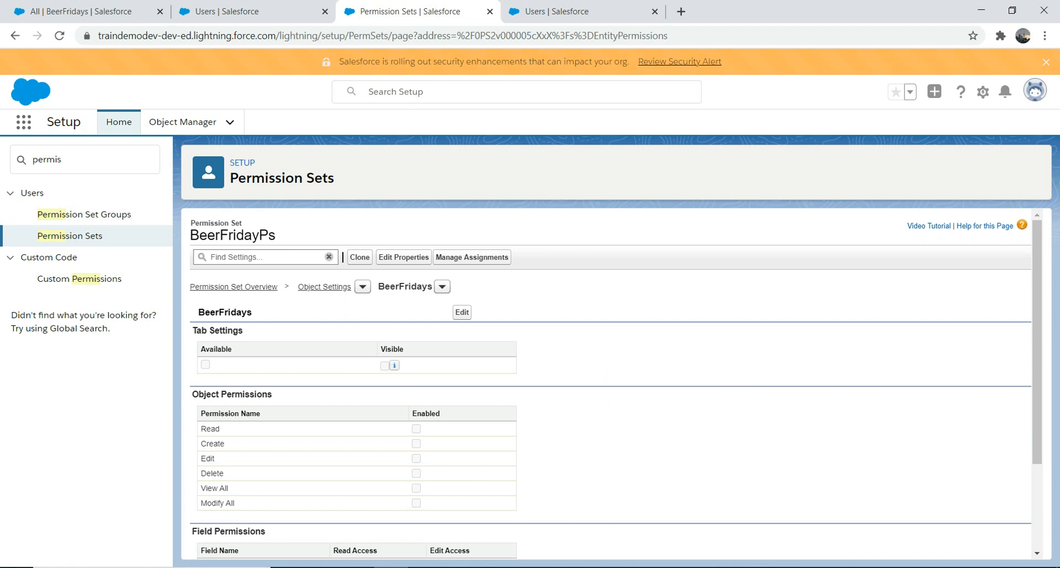
# Enable Read, Create, Edit, Delete, View All and Modify All for BeerFridays in the permission set and save.
pyautogui.click(462, 312)
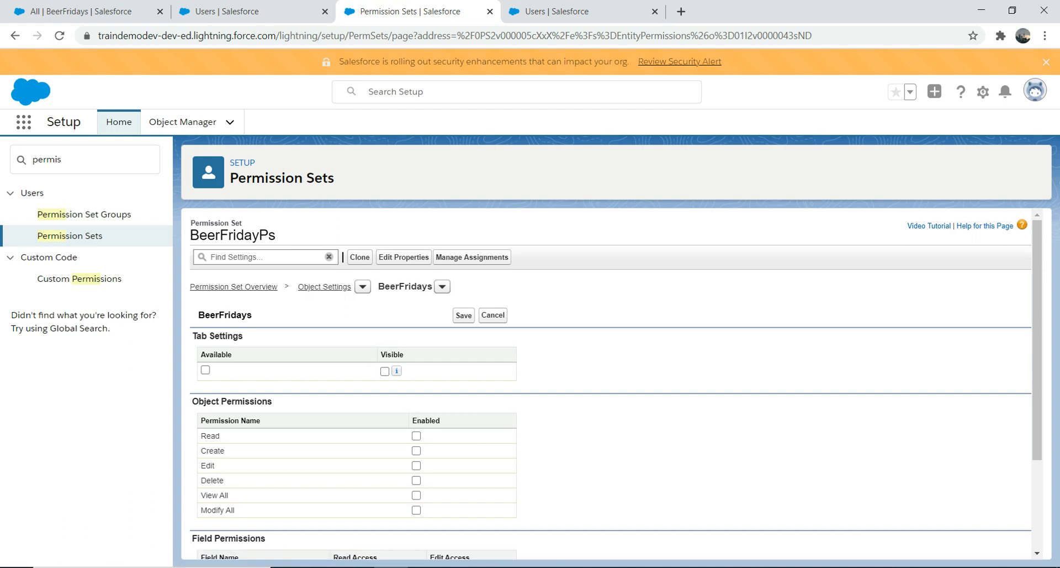
pyautogui.click(416, 435)
pyautogui.click(417, 451)
pyautogui.click(416, 509)
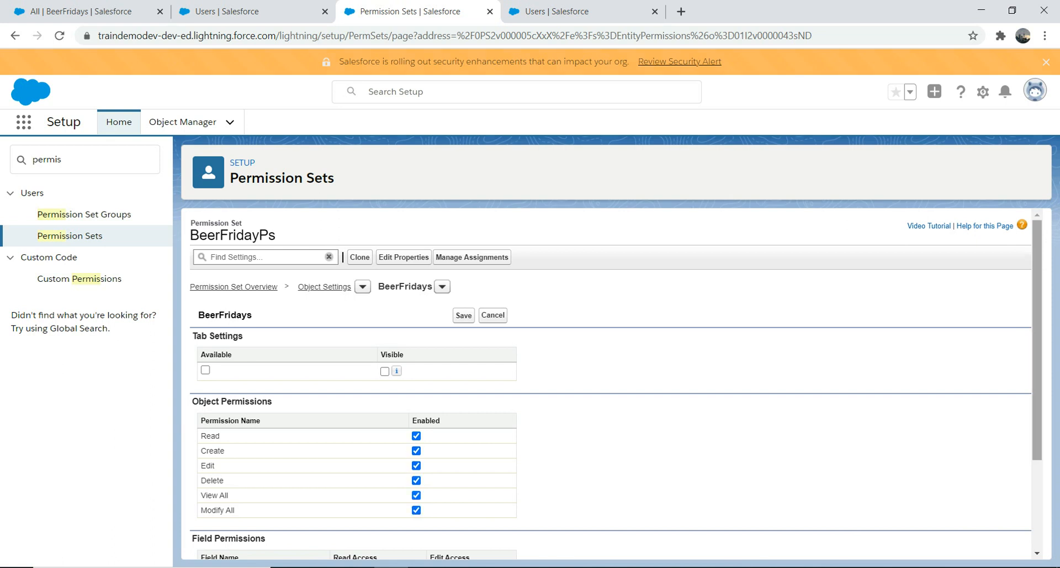
pyautogui.scroll(-3, 608, 386)
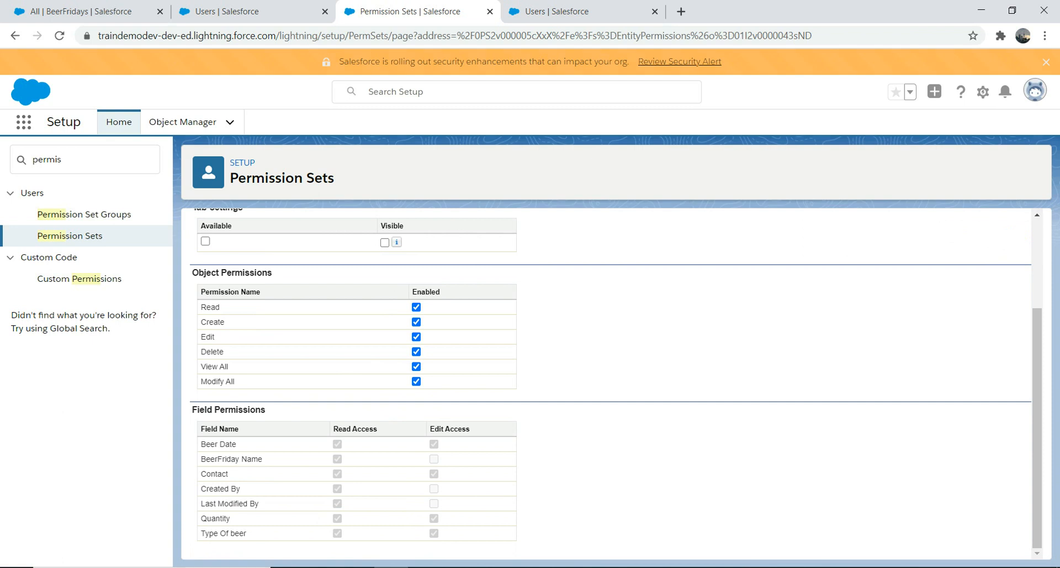
pyautogui.scroll(3, 608, 386)
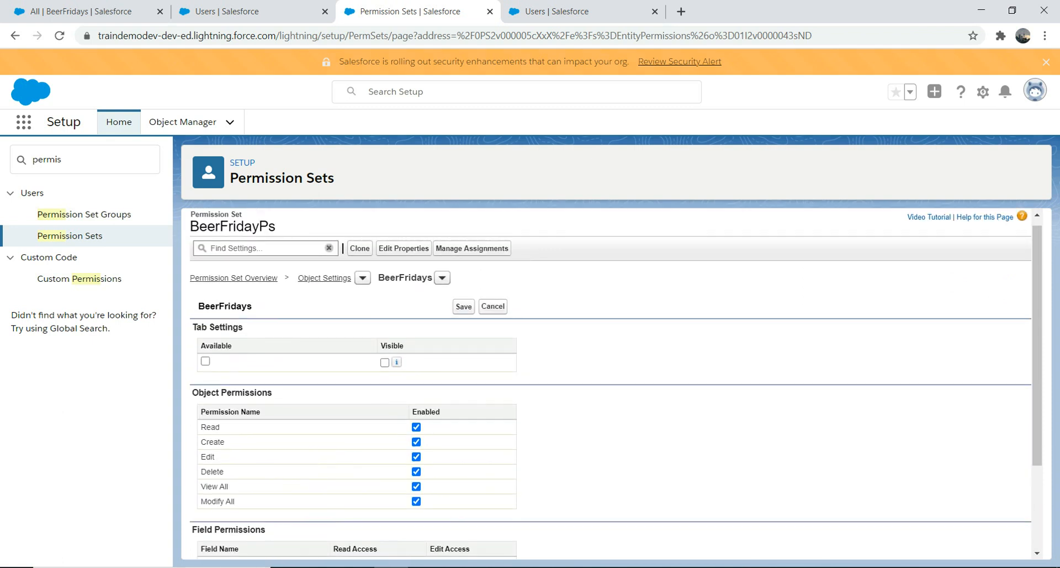
pyautogui.click(464, 306)
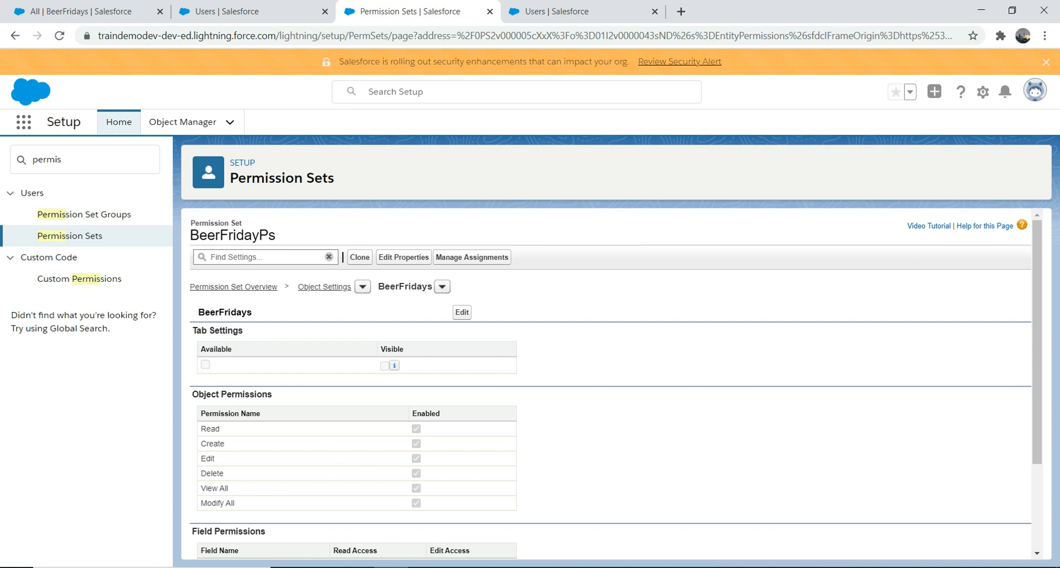
# Find Users in Setup, log in as the Test user, and close the leftover Users browser tab.
pyautogui.doubleClick(68, 160)
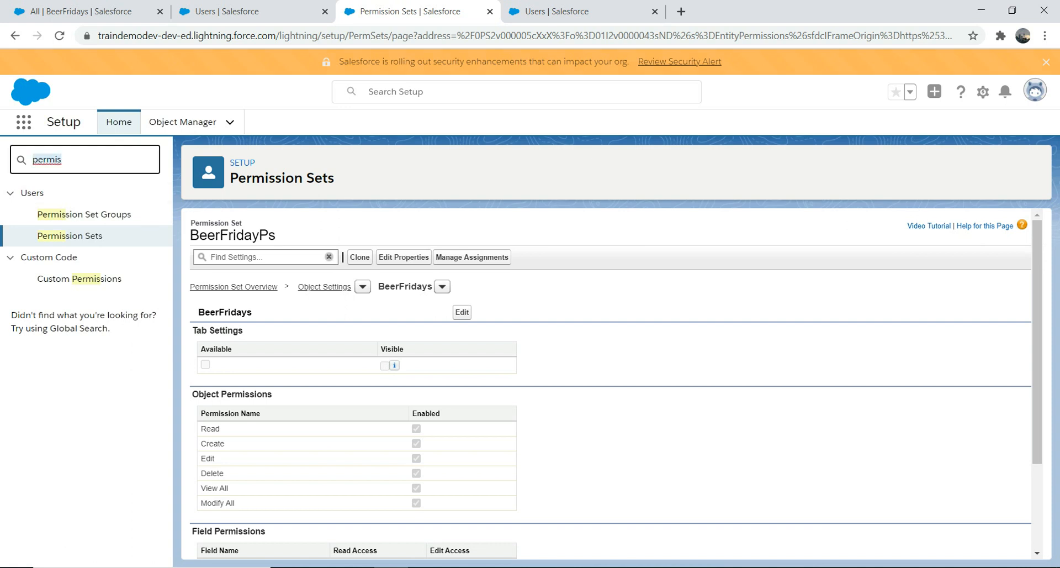
pyautogui.write('user')
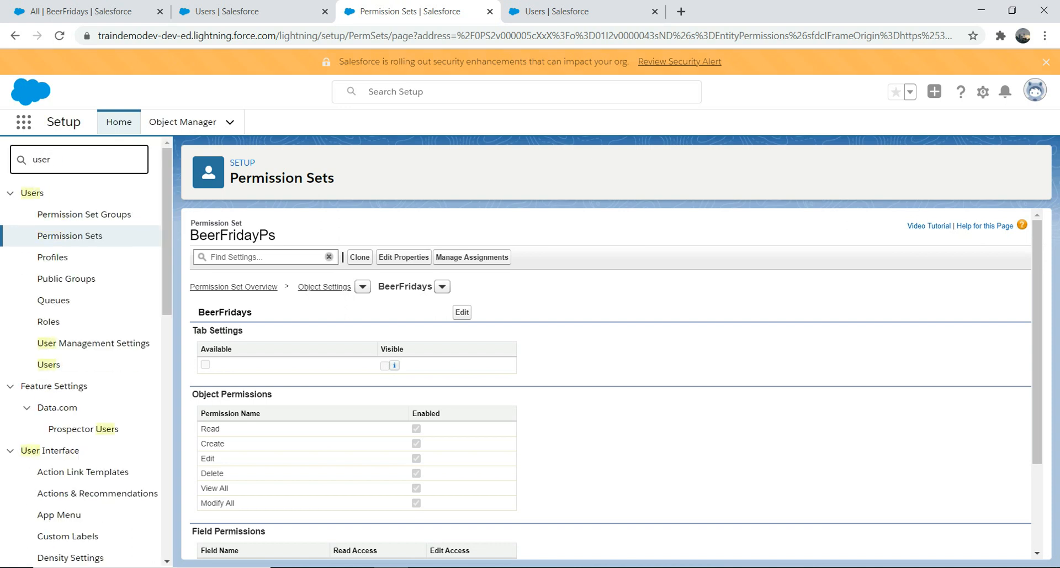
pyautogui.click(49, 364)
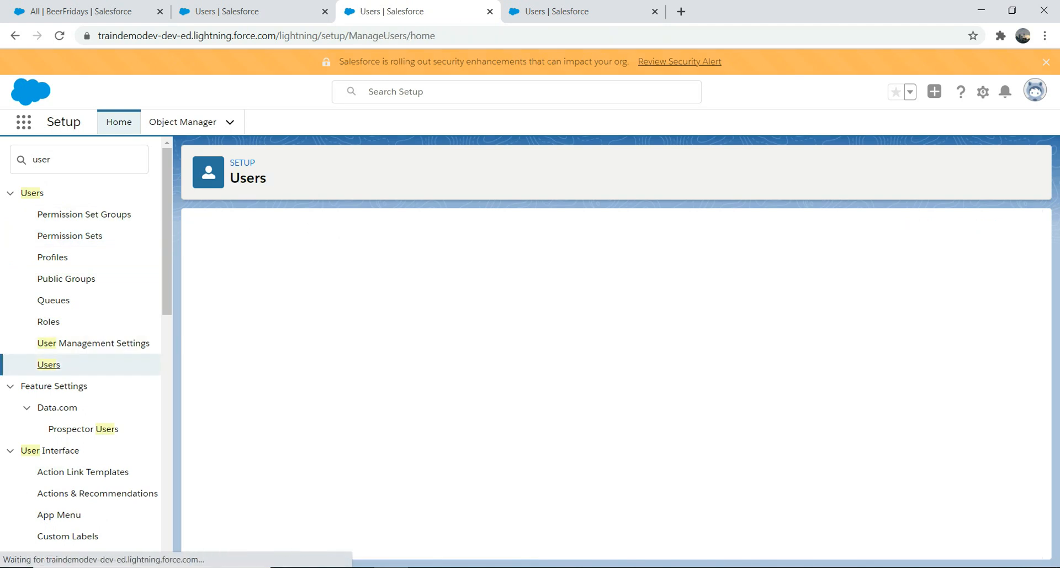
pyautogui.click(248, 387)
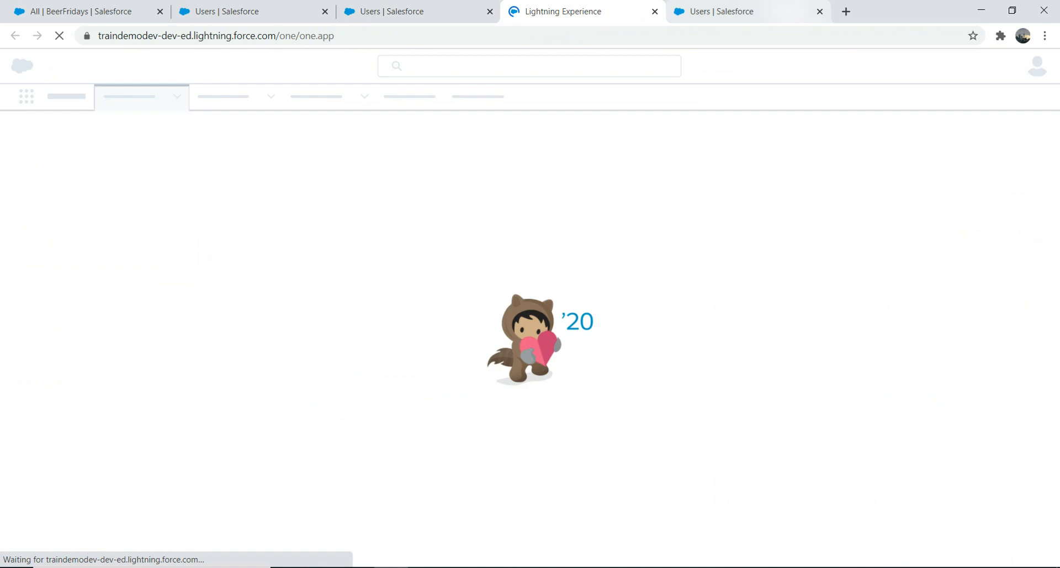
pyautogui.click(743, 11)
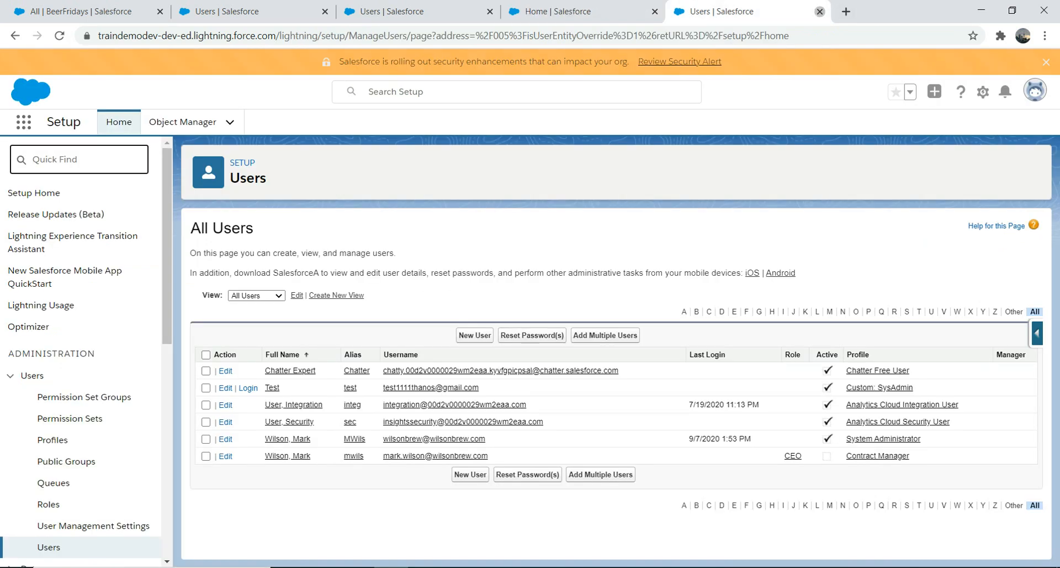
pyautogui.click(820, 11)
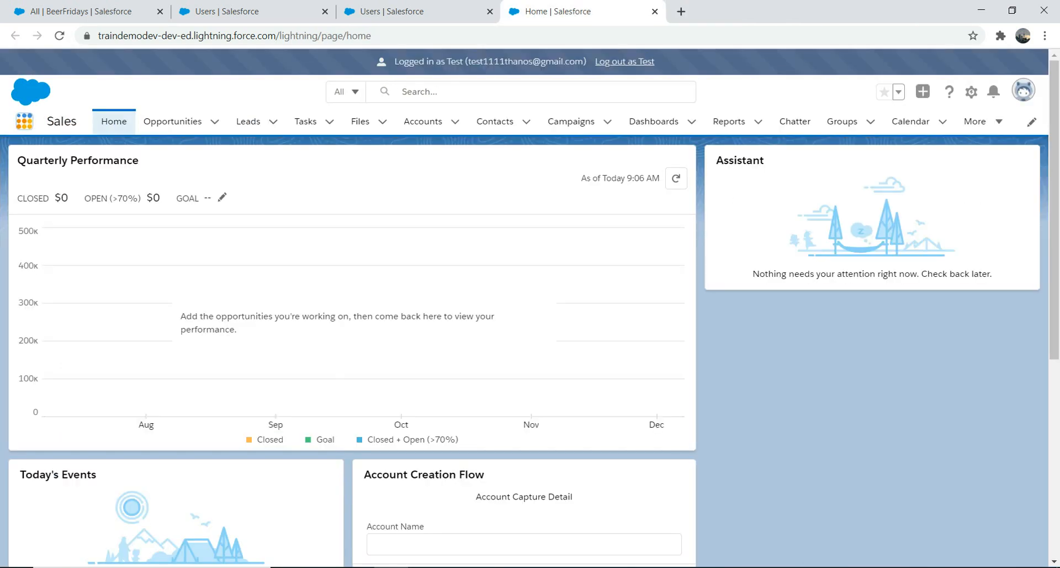
# Search the available apps and items for "beer" and open BeerFridays as the Test user.
pyautogui.click(25, 121)
pyautogui.write('beer')
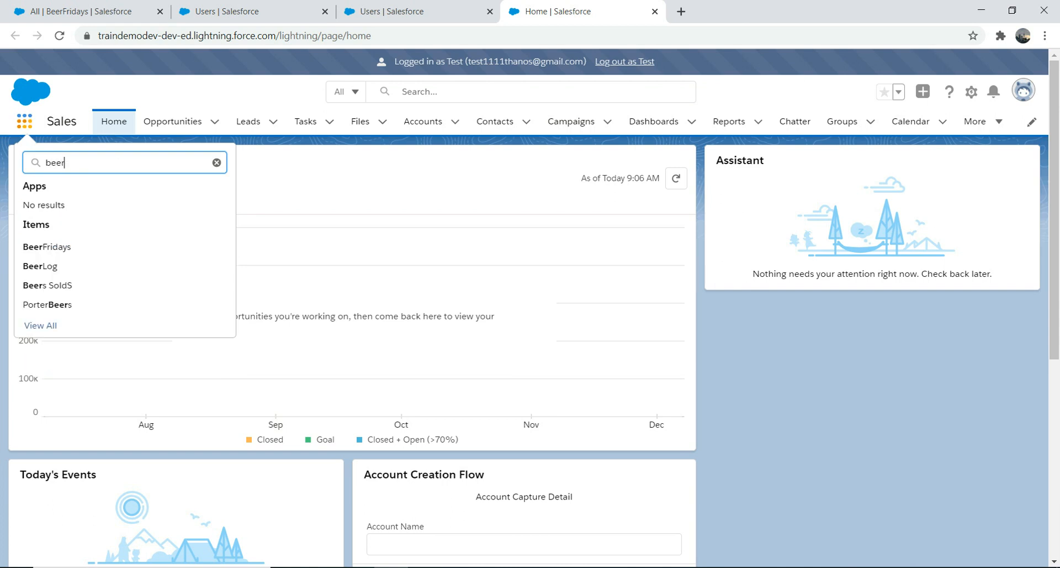
pyautogui.click(47, 247)
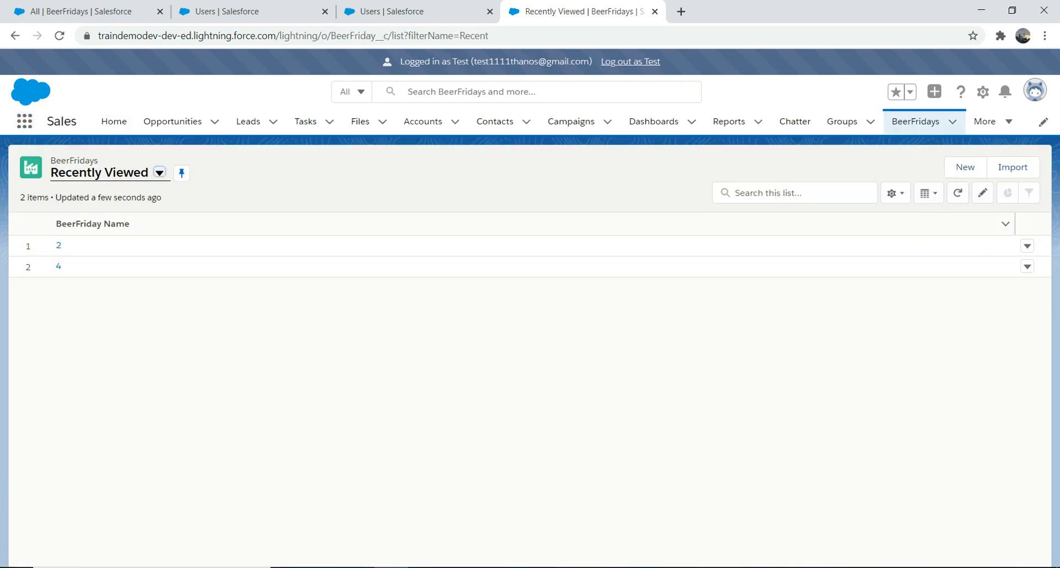
# Check the row actions for BeerFriday record 2 and log out of the Test user session.
pyautogui.click(1027, 247)
pyautogui.click(985, 271)
pyautogui.click(630, 62)
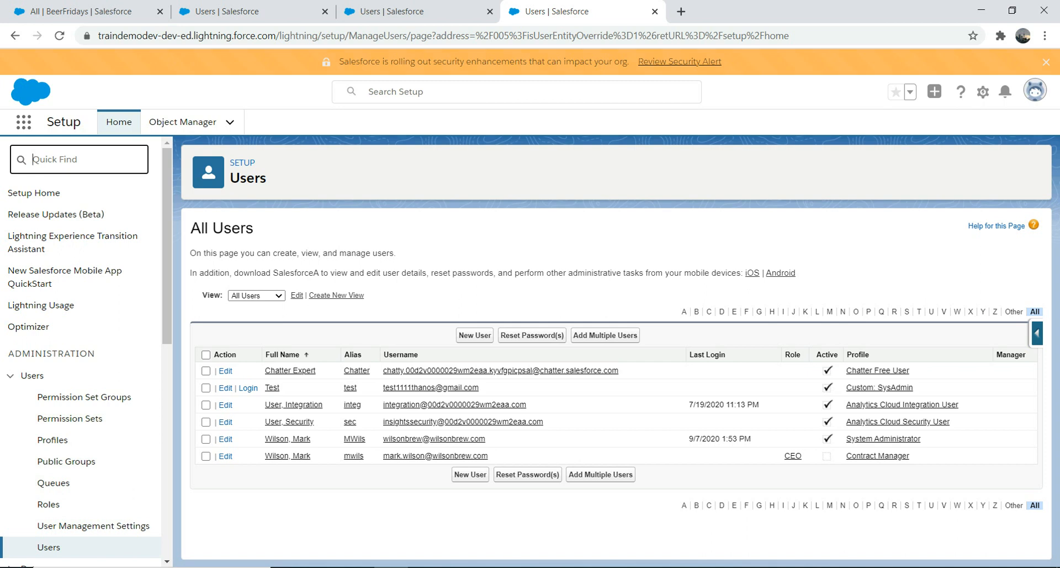
# Find Permission Sets in Setup and open the BeerFridayPs permission set's assigned users.
pyautogui.write('perm')
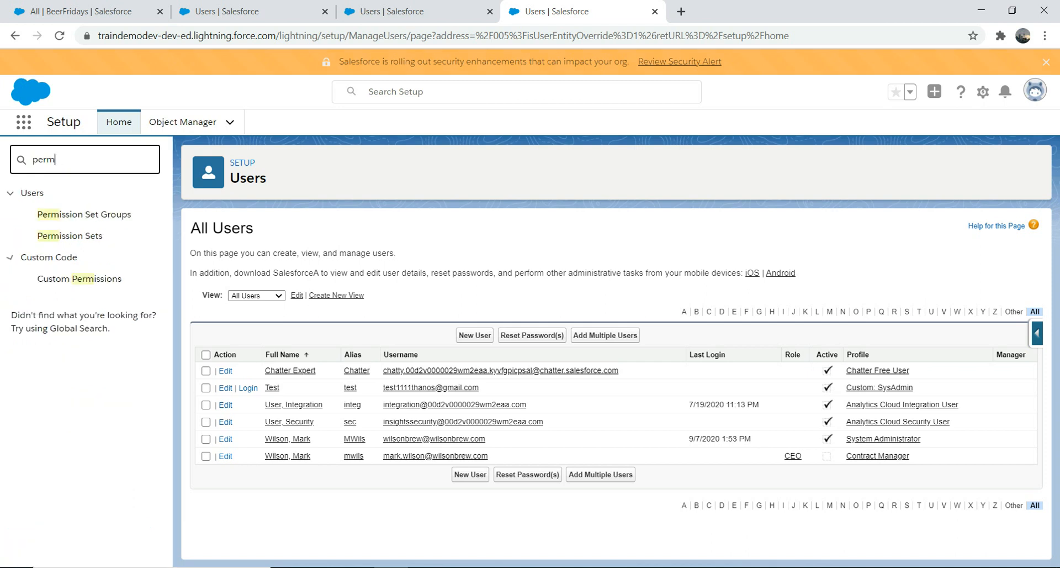
pyautogui.click(70, 235)
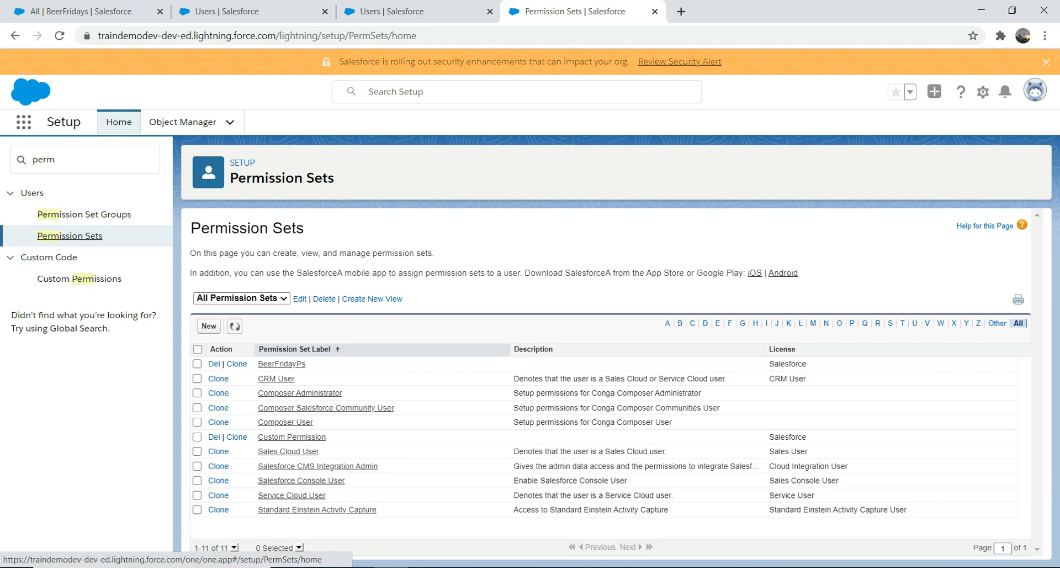
pyautogui.click(282, 364)
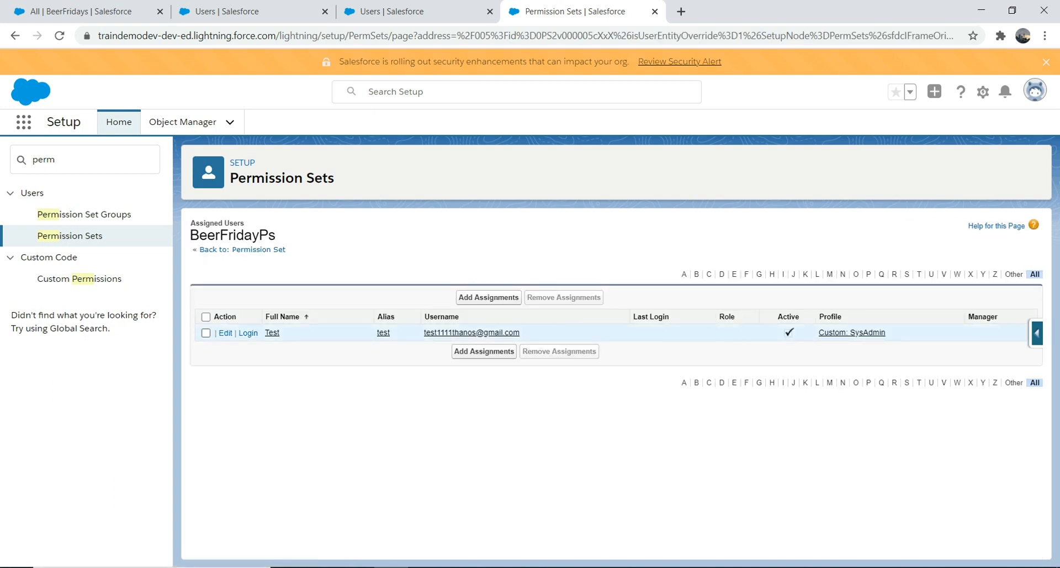
# Remove the Test user's assignment from the BeerFridayPs permission set, confirm the removal and finish.
pyautogui.click(206, 332)
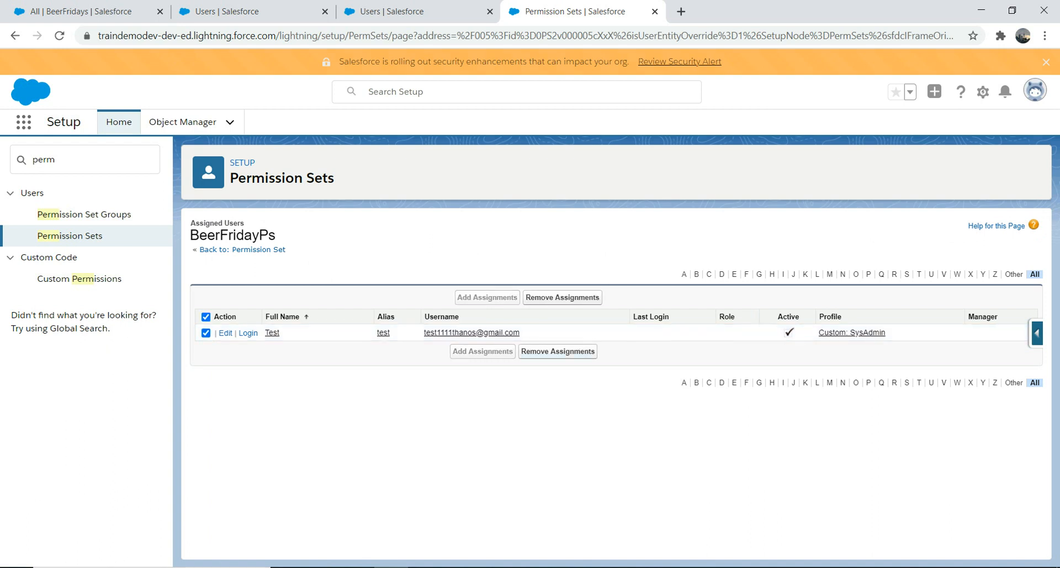
pyautogui.click(557, 352)
pyautogui.click(597, 127)
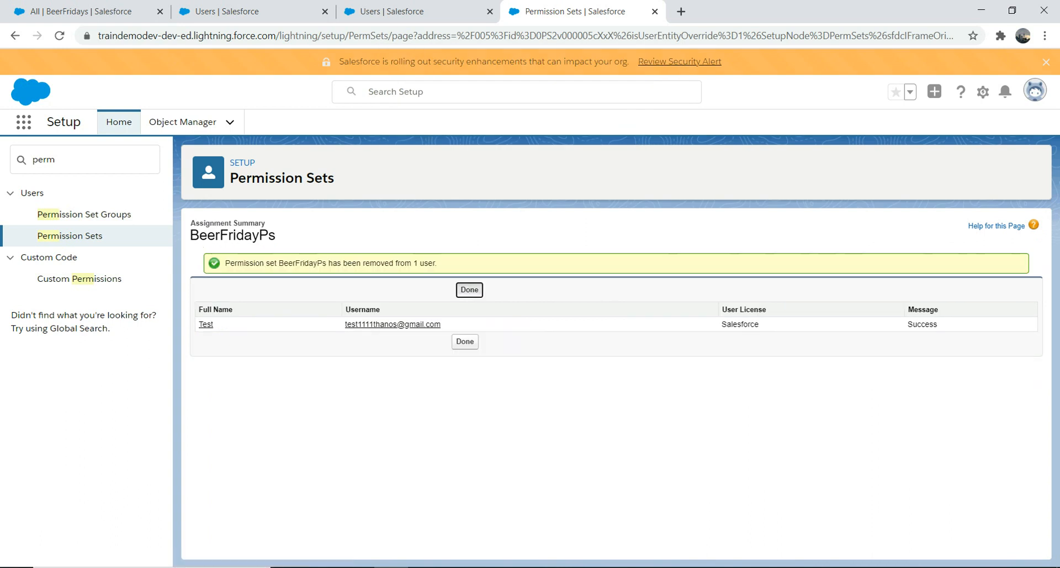
pyautogui.click(469, 290)
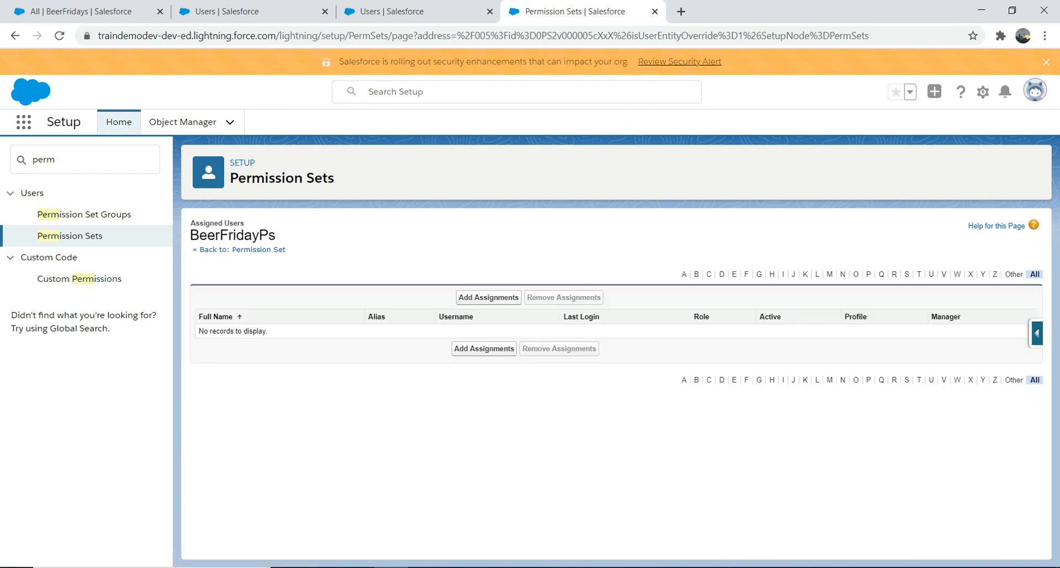
# Return to the BeerFridayPs overview, find Users in Setup, and log in as the Test user again.
pyautogui.click(242, 249)
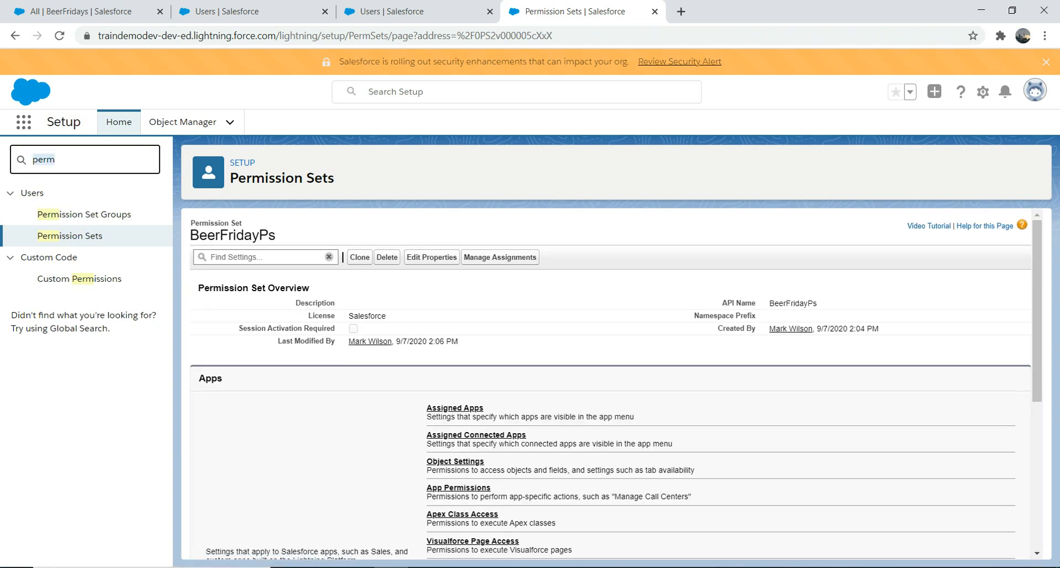
pyautogui.write('user')
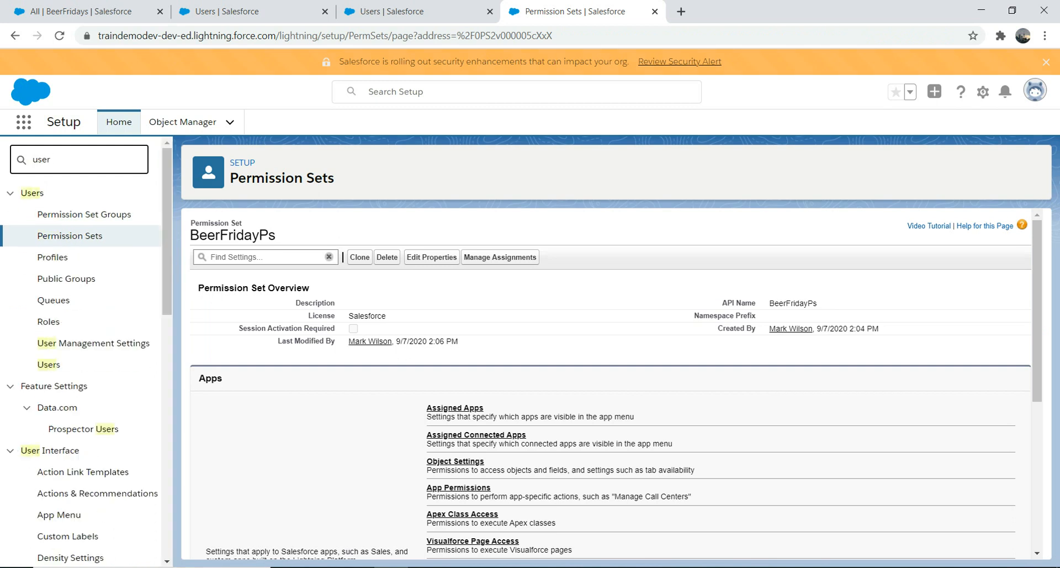
pyautogui.click(49, 364)
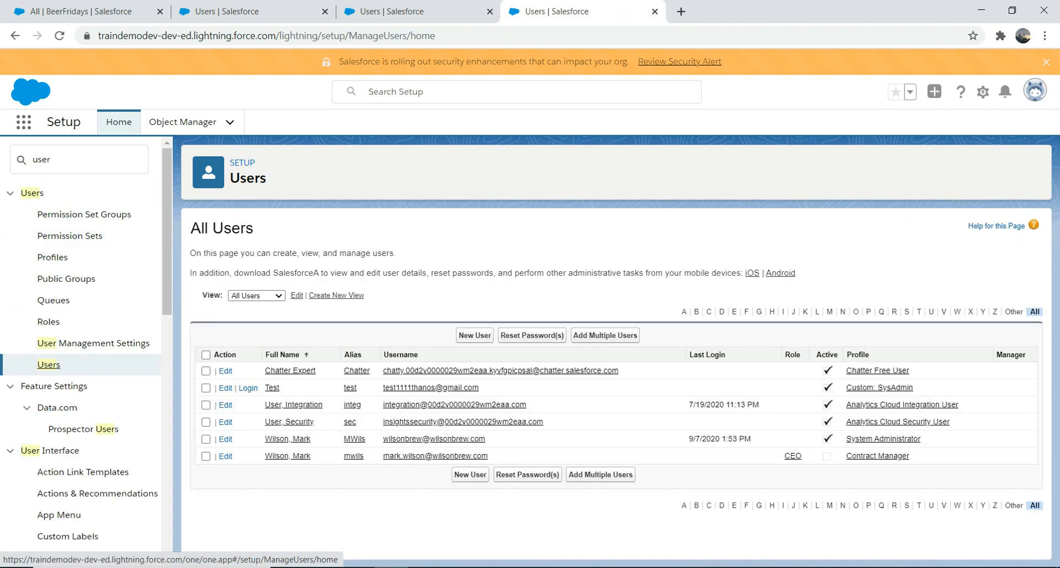
pyautogui.click(248, 387)
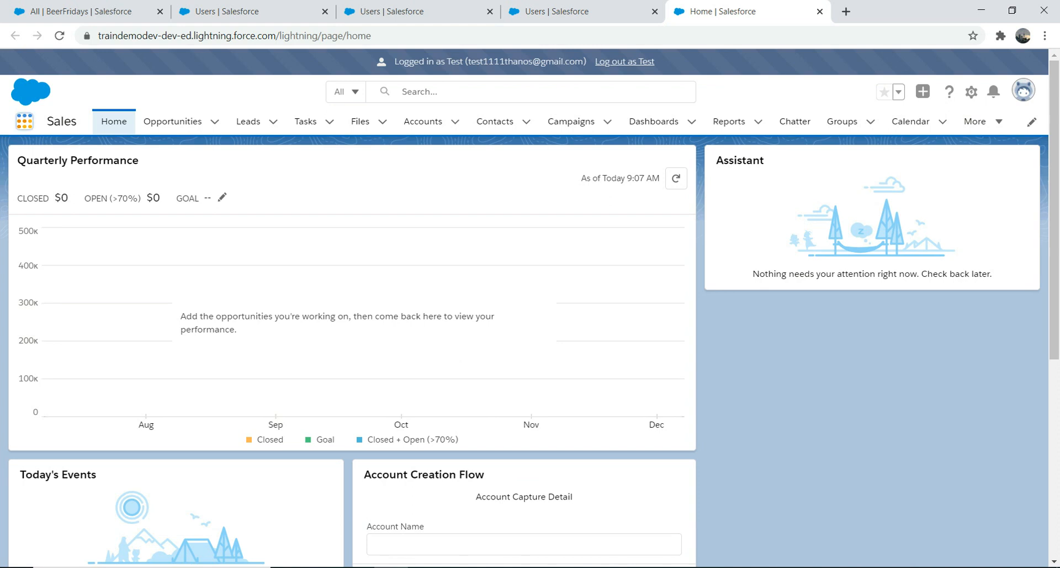
# Find BeerFridays among the Test user's items and open it without the permission set assigned.
pyautogui.click(24, 121)
pyautogui.write('bee')
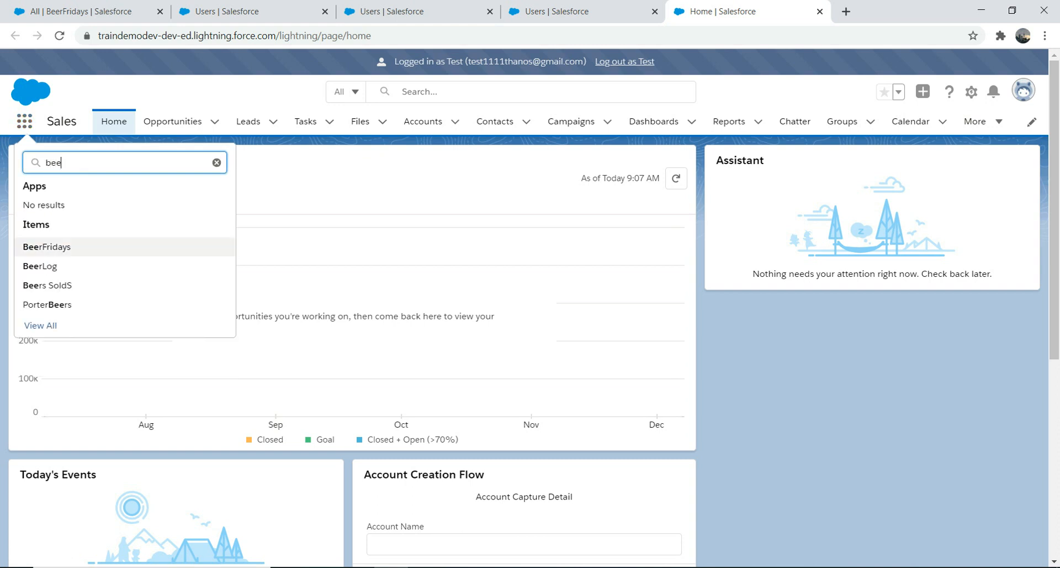
pyautogui.press('Return')
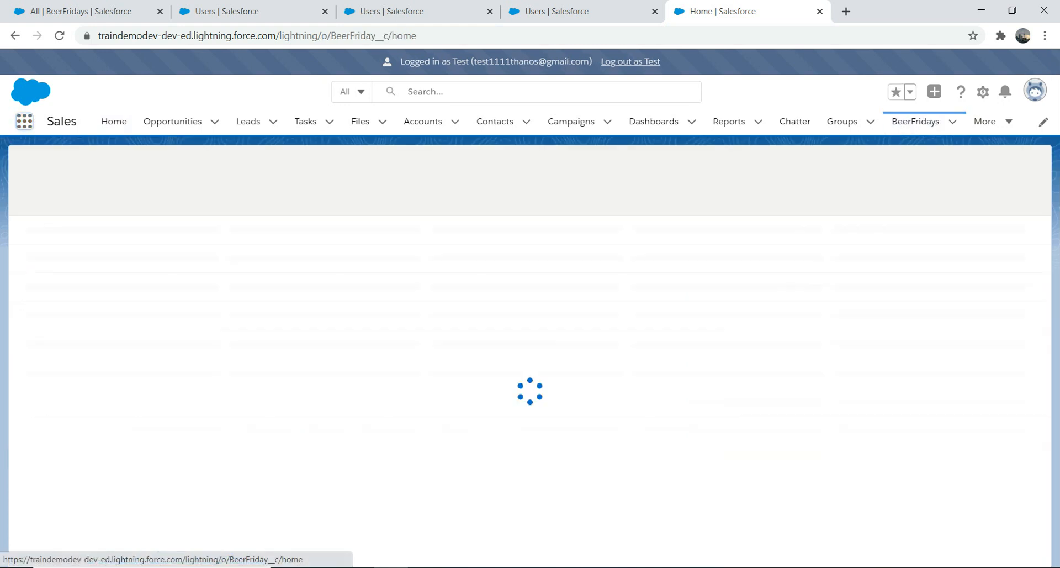